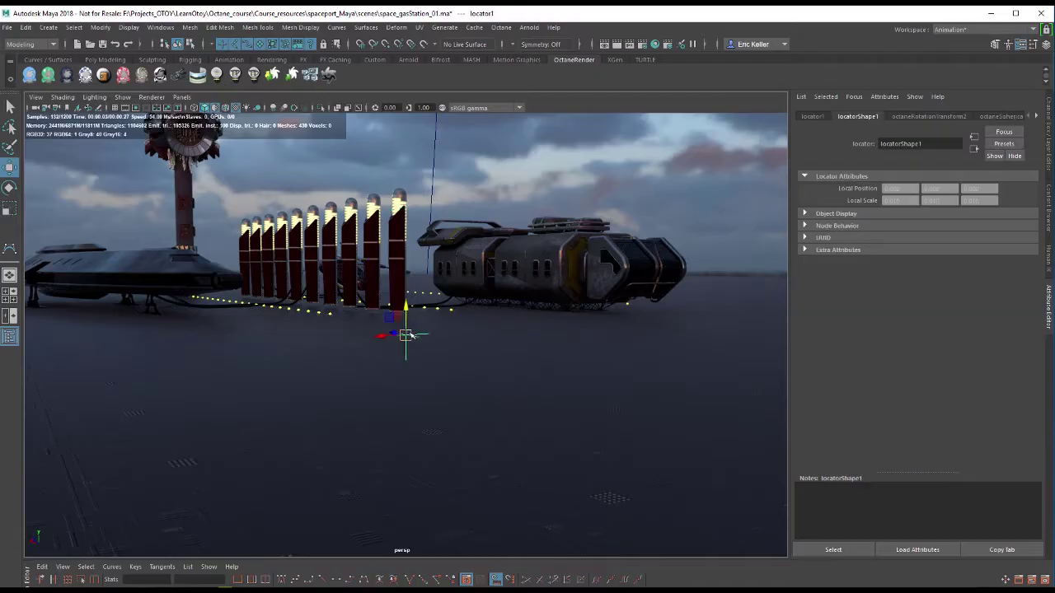
# Rotate the locator that drives the sky, and switch the viewport to look through camera1.
pyautogui.press('e')
pyautogui.moveTo(412, 338)
pyautogui.mouseDown()
pyautogui.moveTo(397, 338)
pyautogui.moveTo(431, 334)
pyautogui.moveTo(407, 336)
pyautogui.mouseUp()
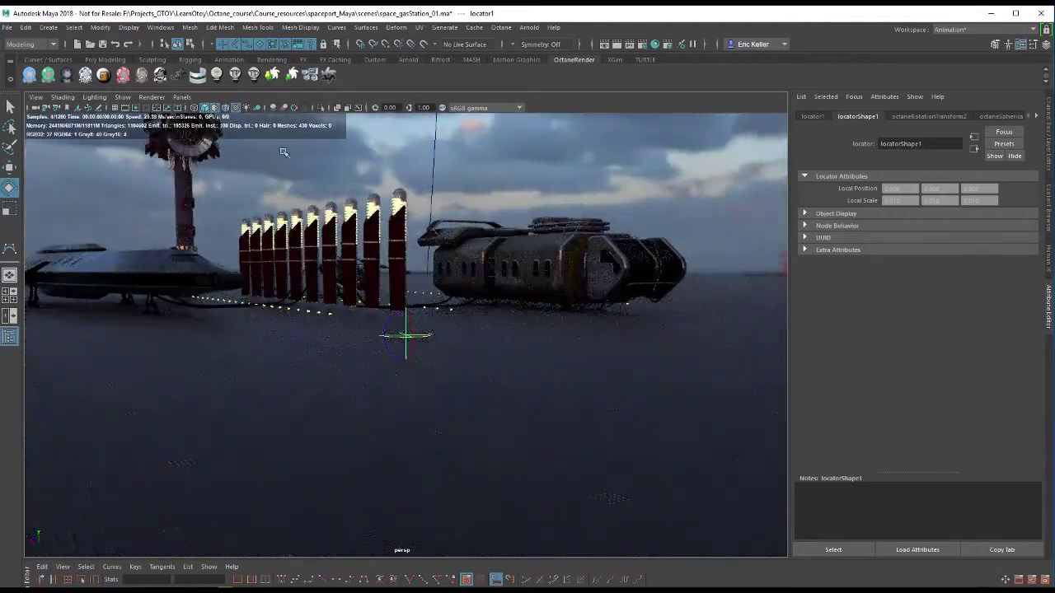
pyautogui.click(182, 97)
pyautogui.moveTo(200, 108)
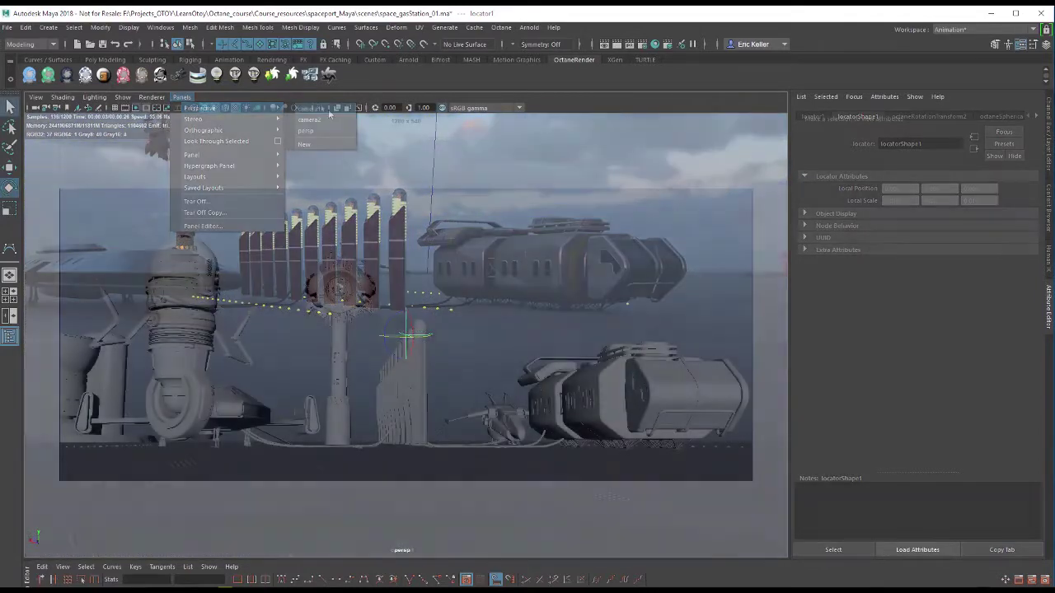
pyautogui.click(329, 112)
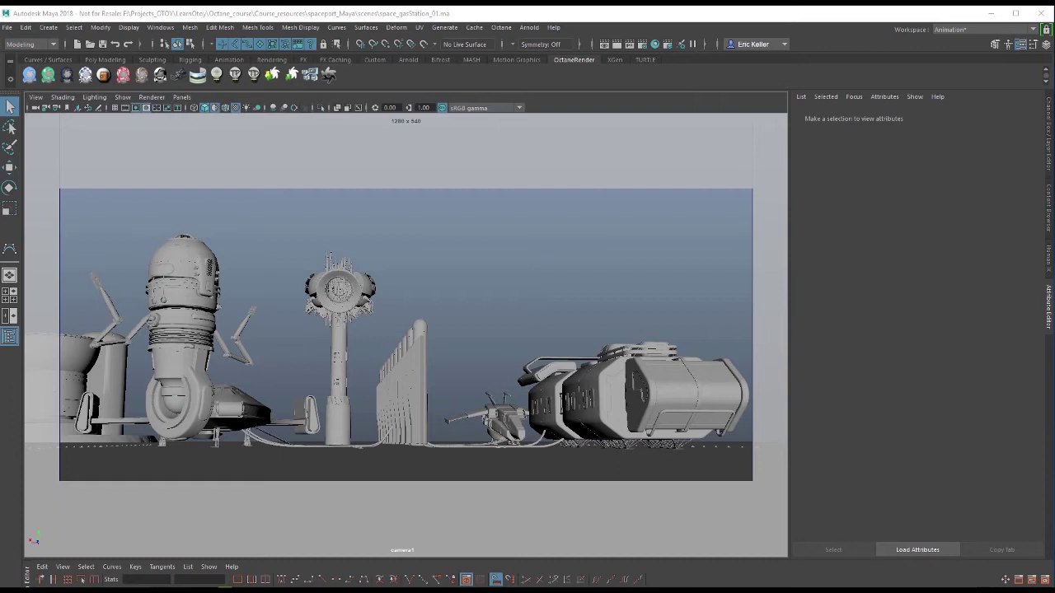
# Browse the HDRI categories and latest HDRIs on the HDRI Haven website in the browser.
pyautogui.moveTo(0, 198); pyautogui.dragTo(640, 86)
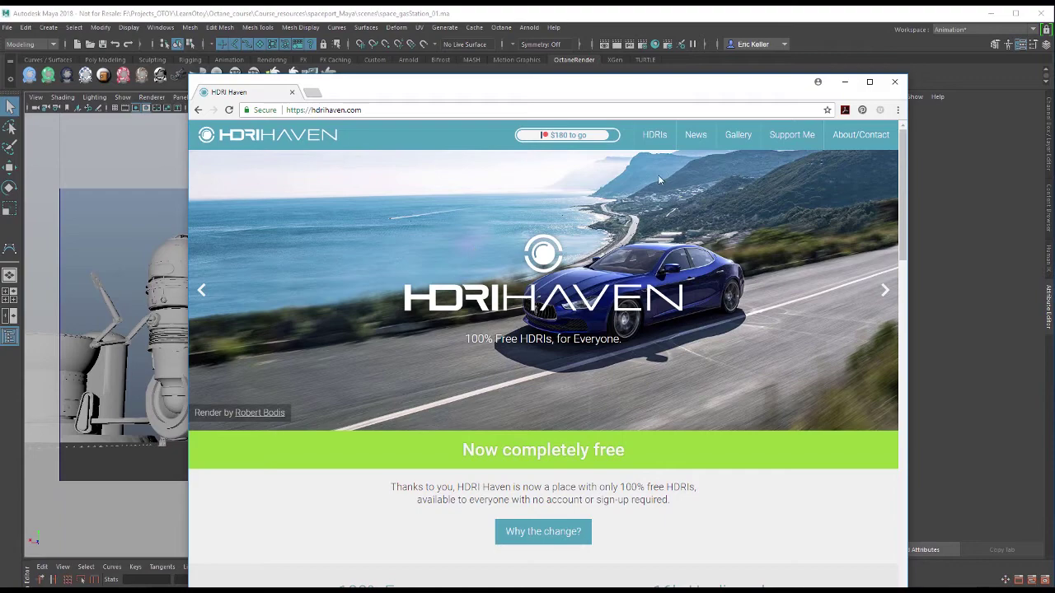
pyautogui.click(658, 136)
pyautogui.scroll(-3, 590, 350)
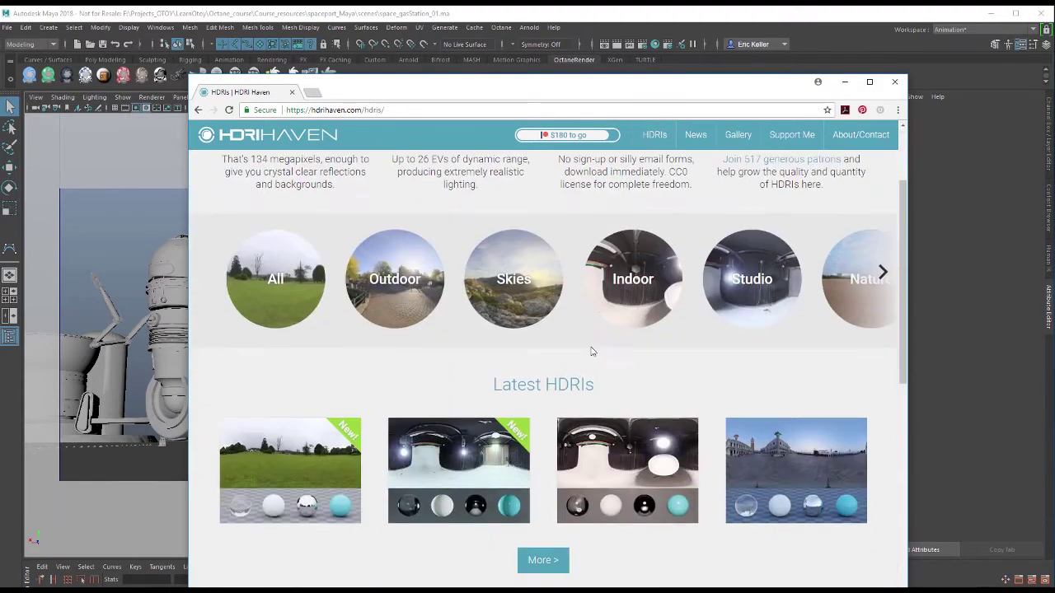
pyautogui.scroll(-5, 590, 351)
pyautogui.scroll(8, 590, 351)
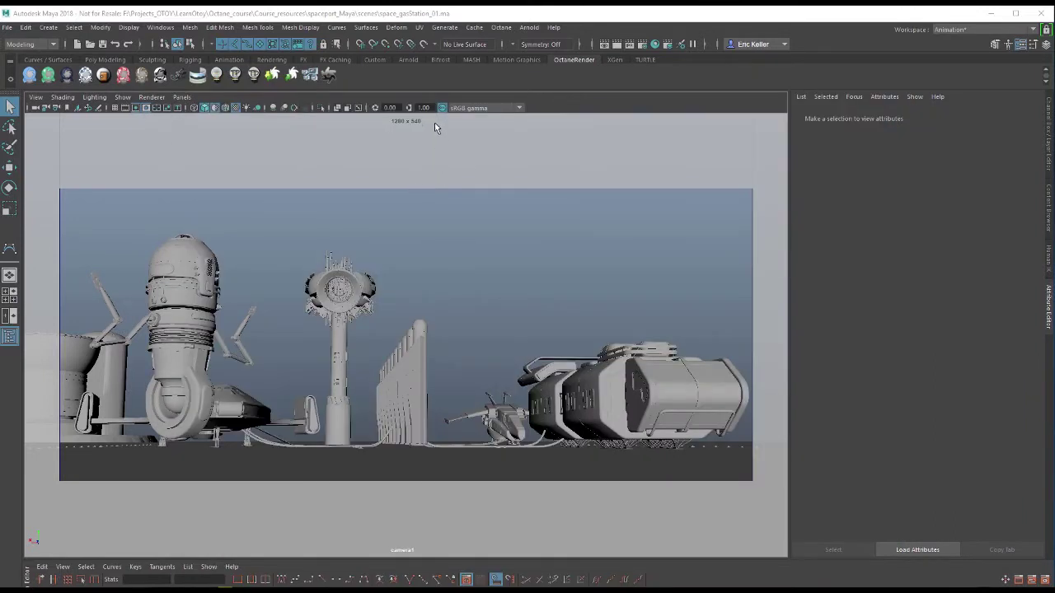
# Turn off the viewport's sRGB gamma view transform and switch the viewport renderer to OctaneRender.
pyautogui.click(442, 107)
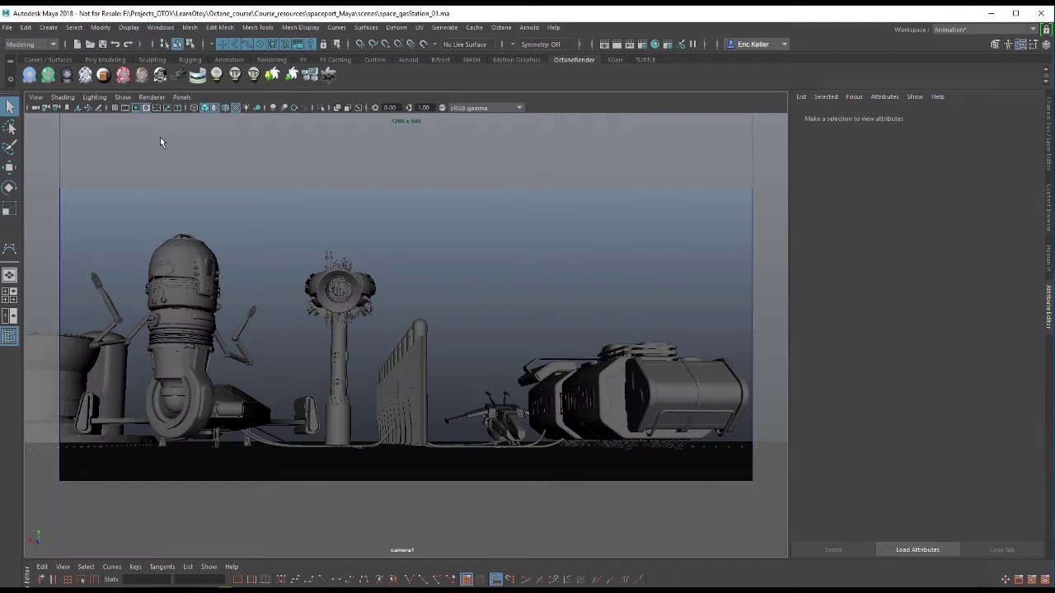
pyautogui.click(152, 97)
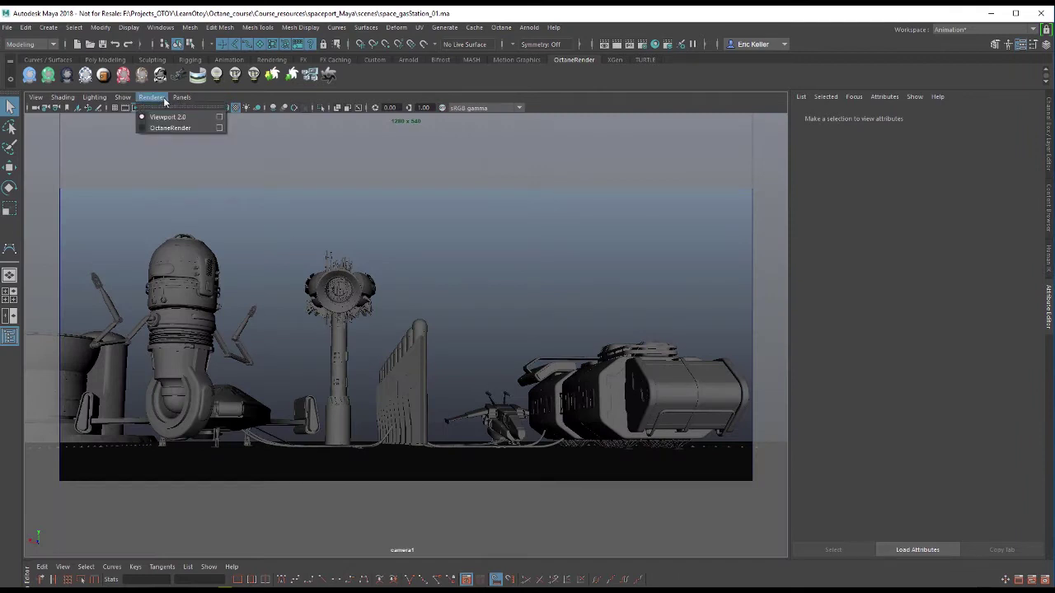
pyautogui.click(176, 127)
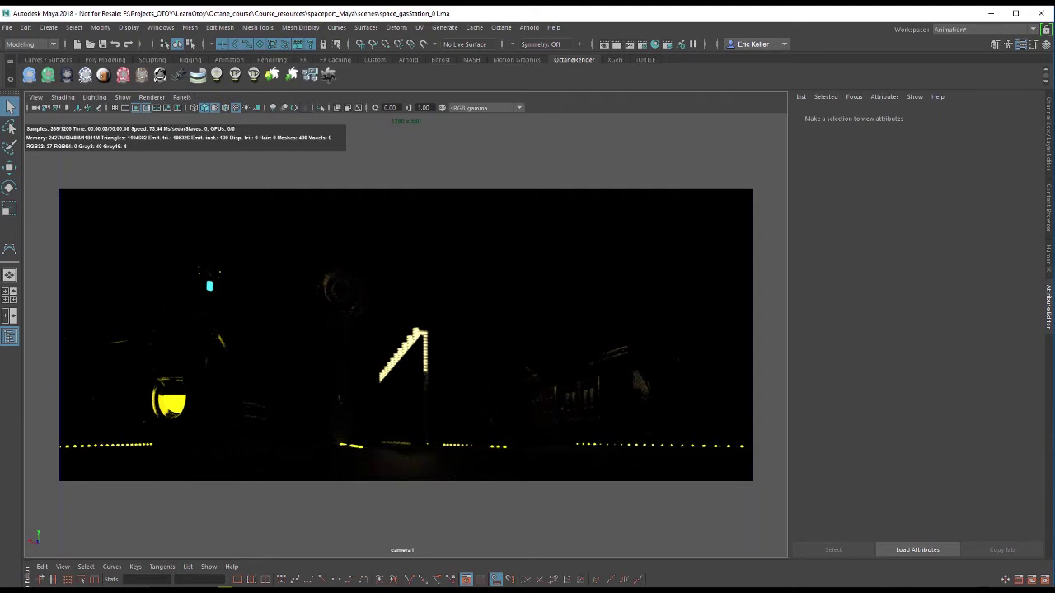
# Create a new environment in the OctaneRender section of the Render Settings.
pyautogui.moveTo(0, 191); pyautogui.dragTo(203, 147)
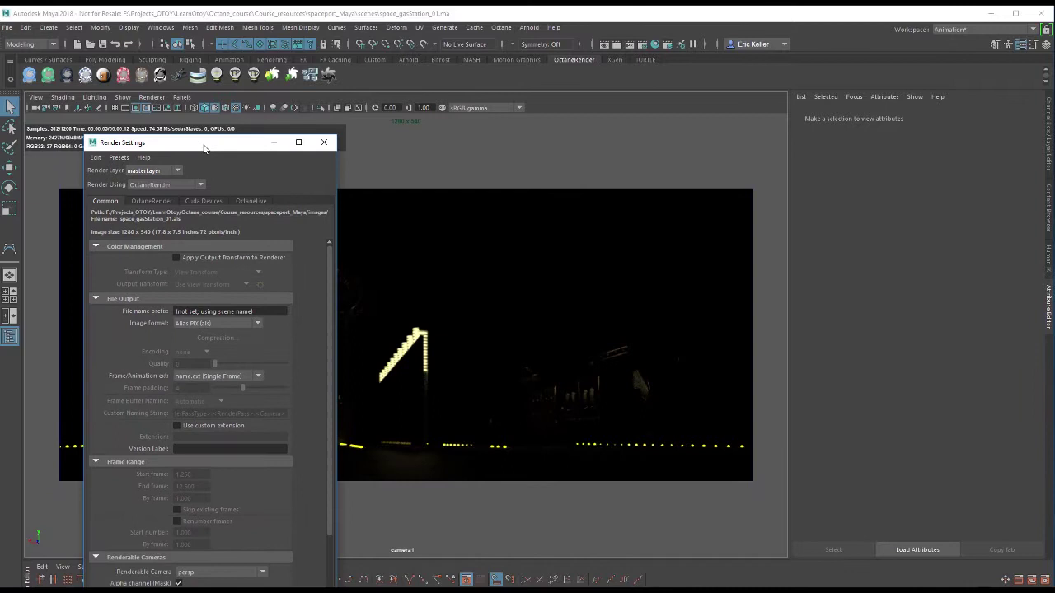
pyautogui.click(150, 201)
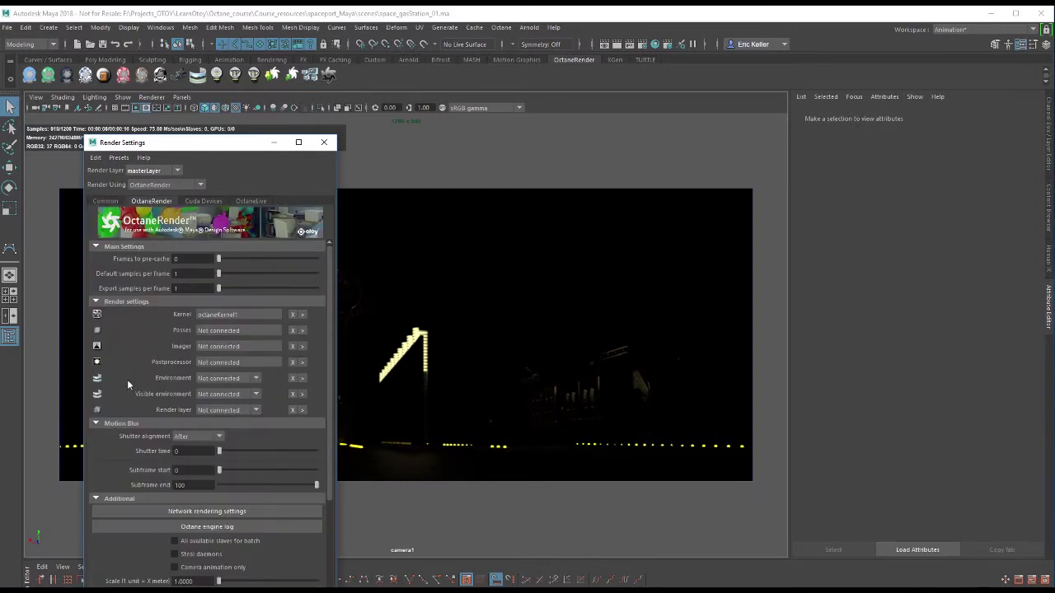
pyautogui.click(244, 377)
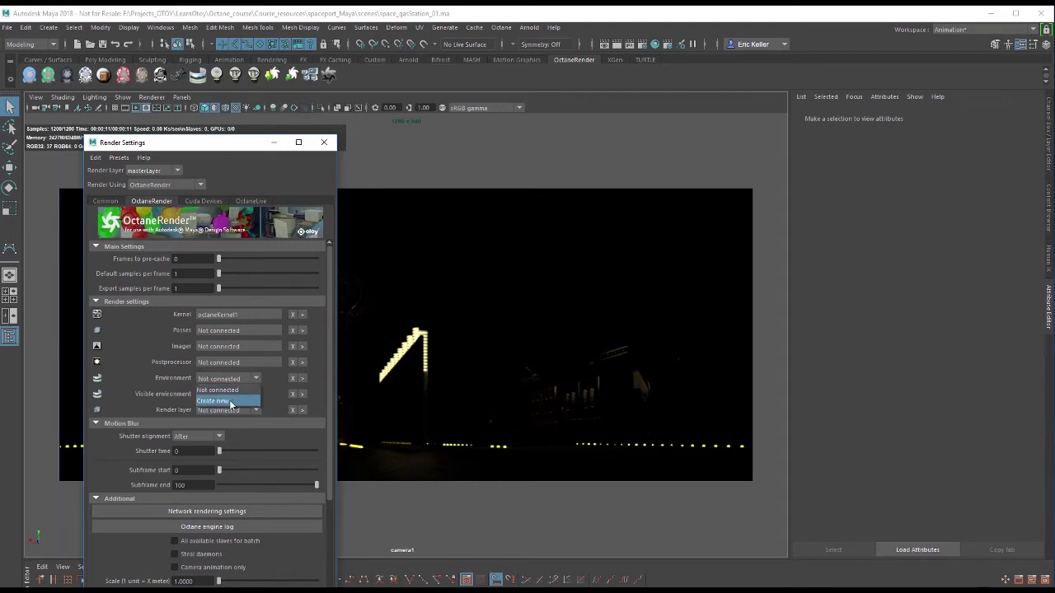
pyautogui.click(215, 401)
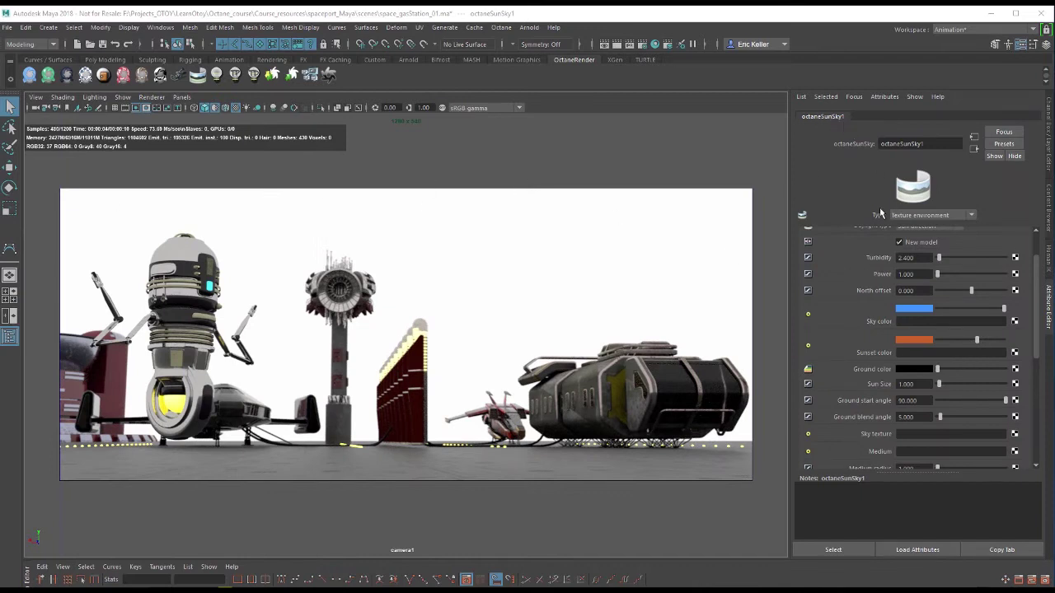
# Connect an Octane Image Texture to the Texture attribute of the texture environment.
pyautogui.moveTo(1039, 267); pyautogui.dragTo(1030, 235)
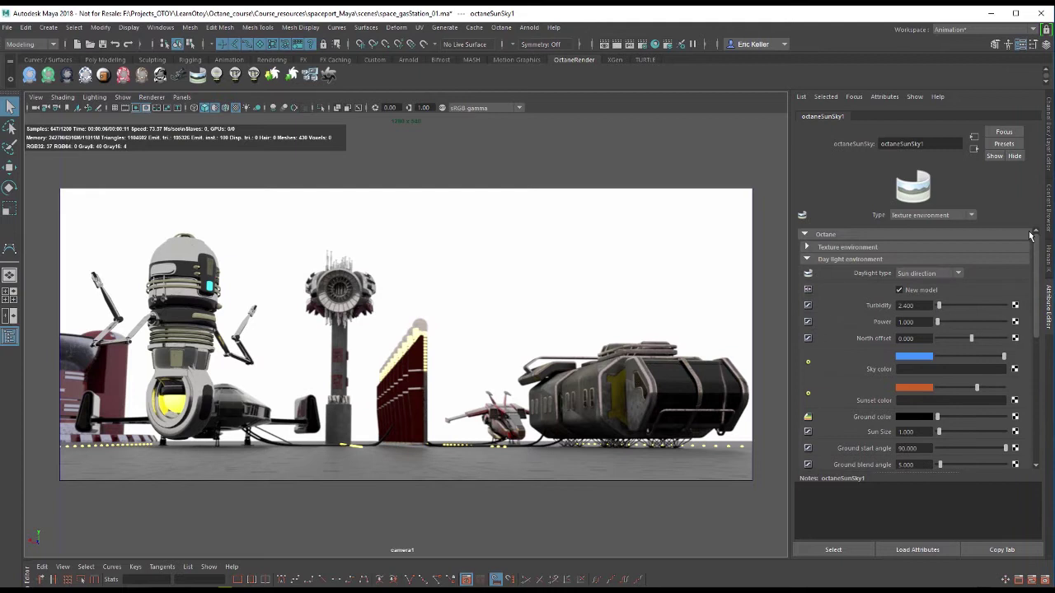
pyautogui.click(811, 247)
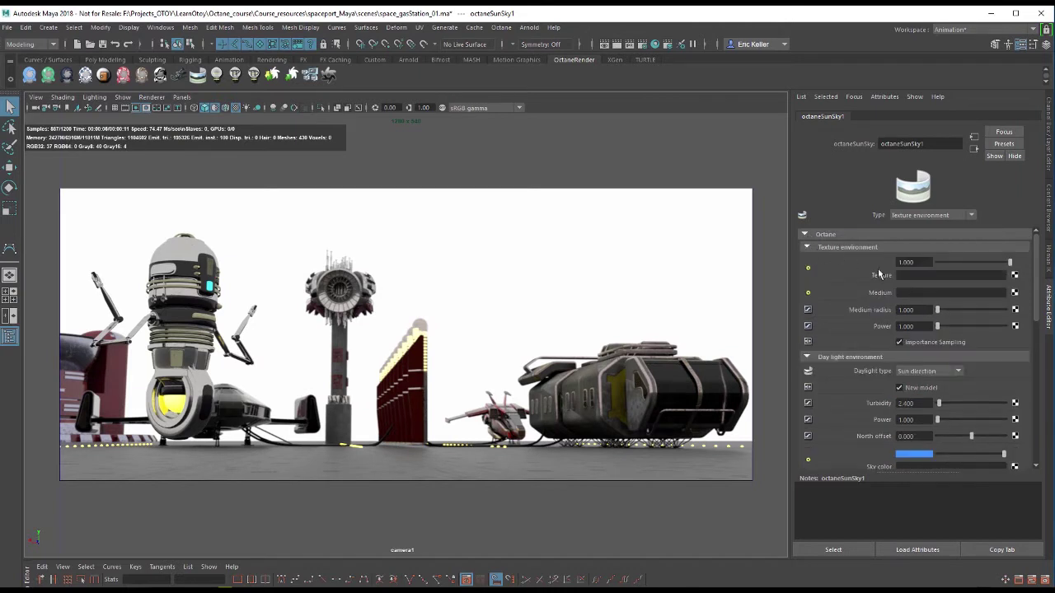
pyautogui.moveTo(979, 266); pyautogui.dragTo(1014, 265)
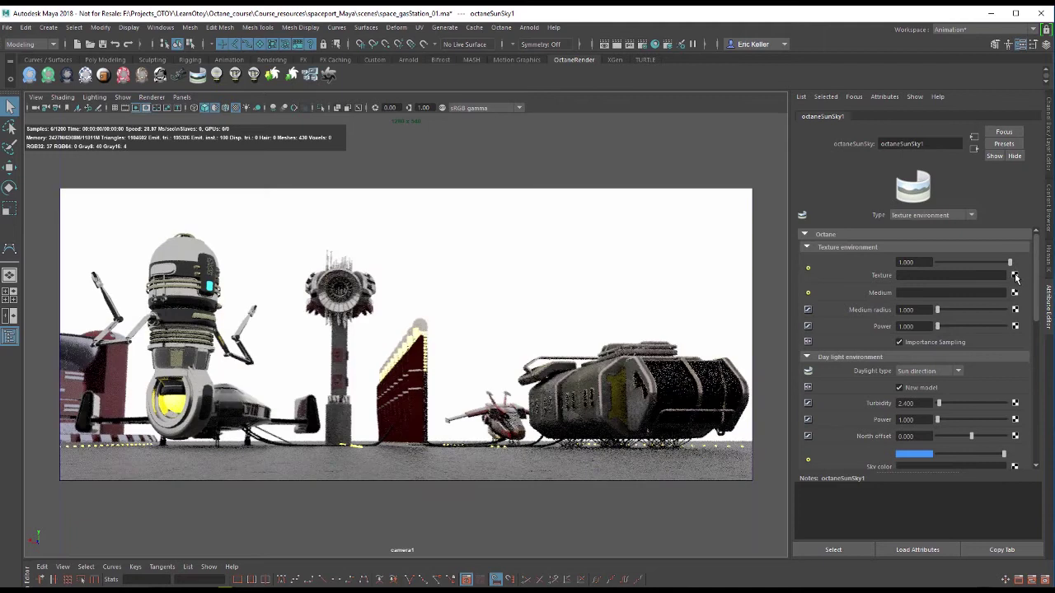
pyautogui.click(1015, 275)
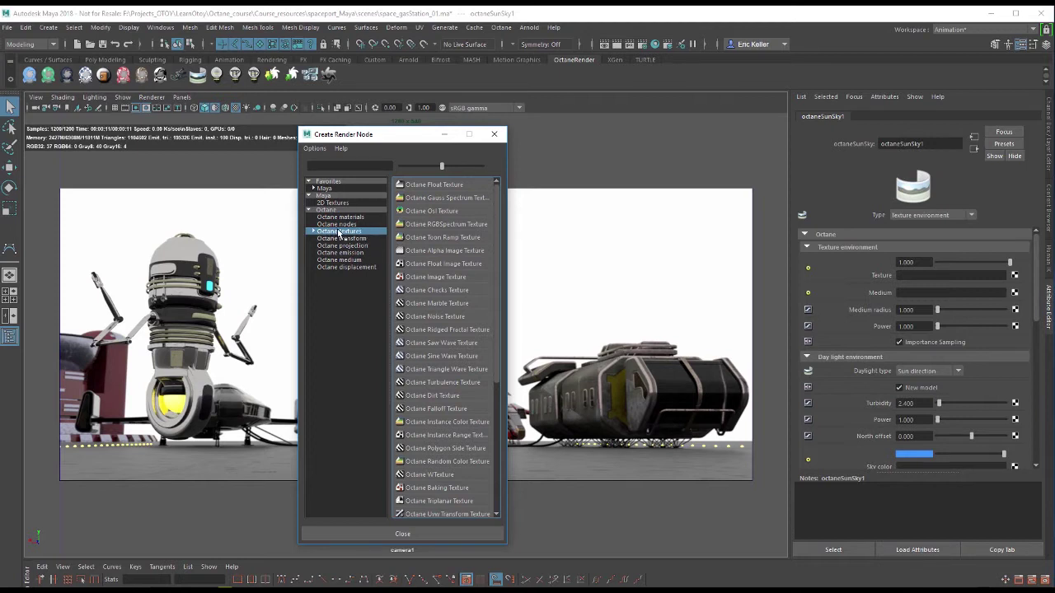
pyautogui.click(461, 279)
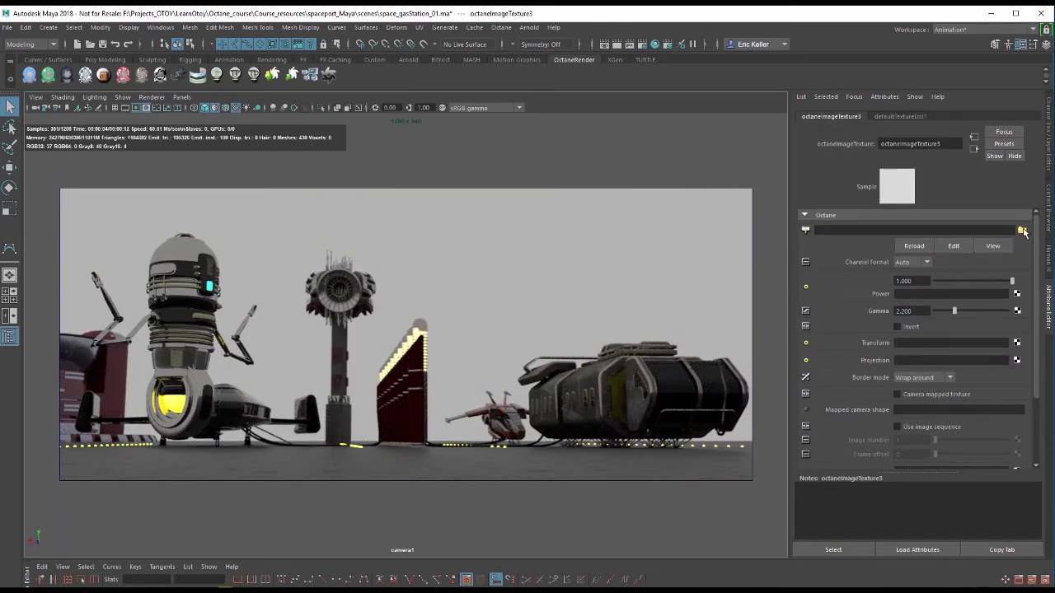
# Load DS360_001_Ref.hdr from the project's sourceimages folder into the image texture.
pyautogui.click(1022, 230)
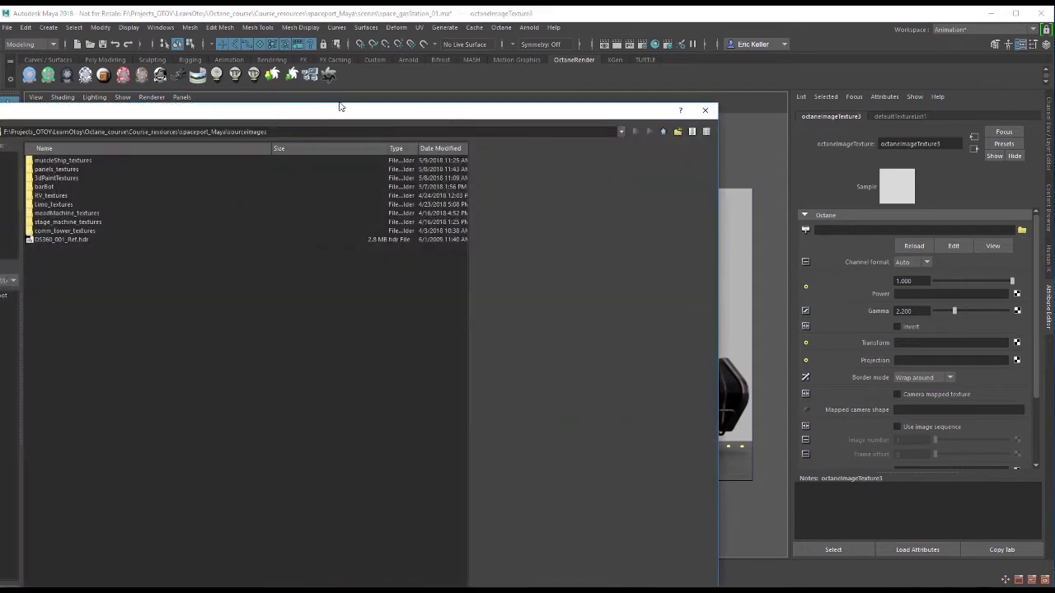
pyautogui.moveTo(341, 106); pyautogui.dragTo(516, 121)
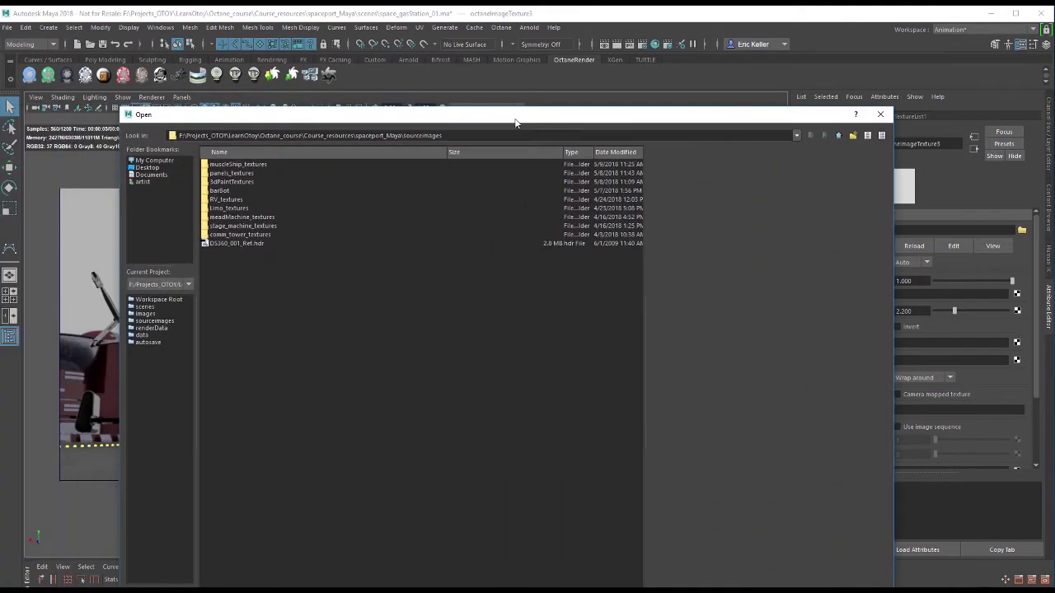
pyautogui.click(256, 244)
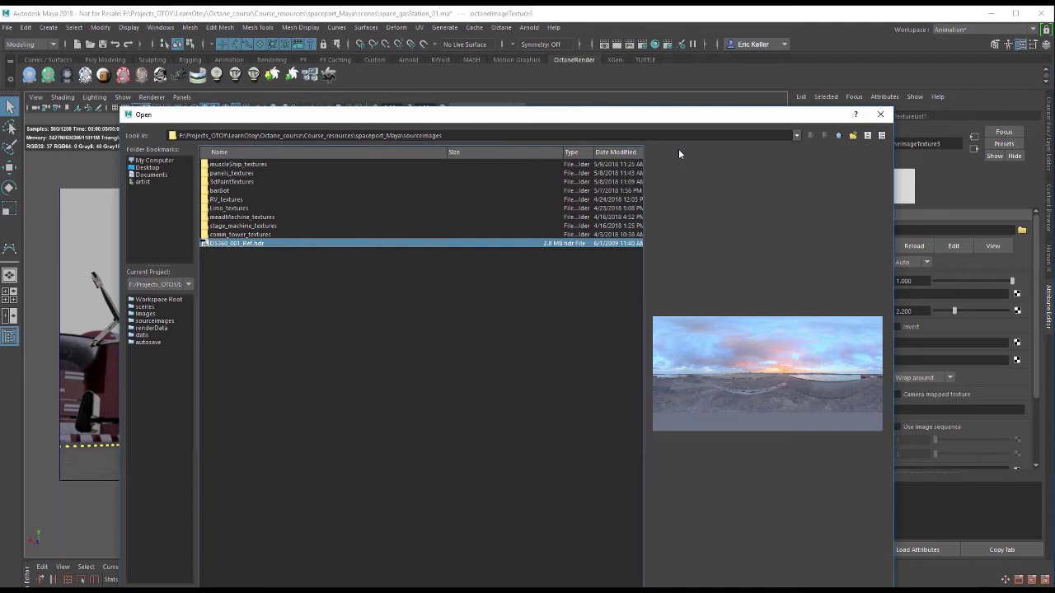
pyautogui.moveTo(626, 112); pyautogui.dragTo(473, 93)
pyautogui.press('Return')
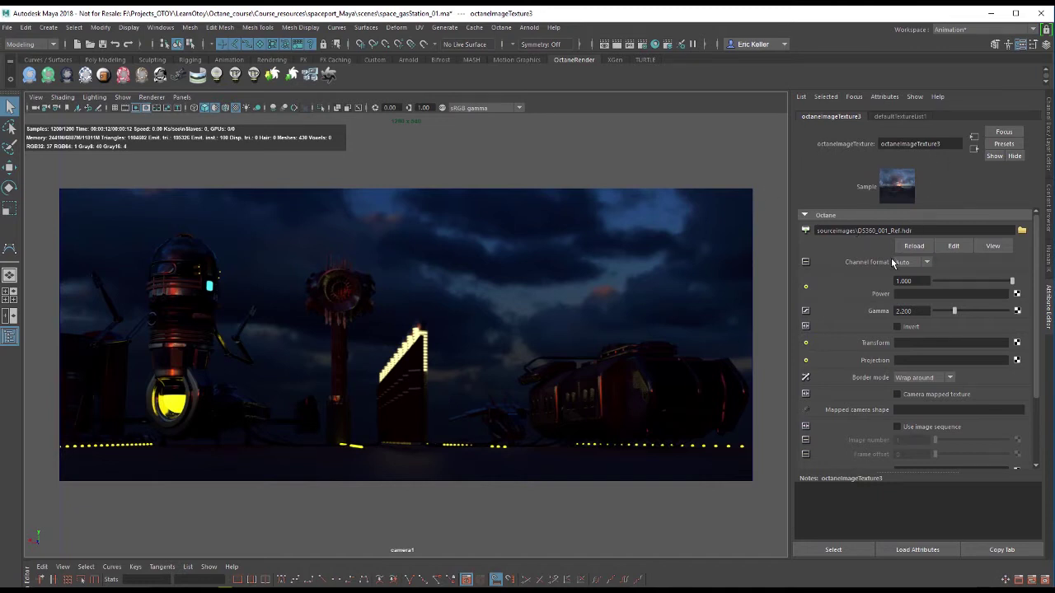
# Set the HDR image texture's gamma to 1 and its power to 2.
pyautogui.click(906, 311)
pyautogui.write('1')
pyautogui.press('Return')
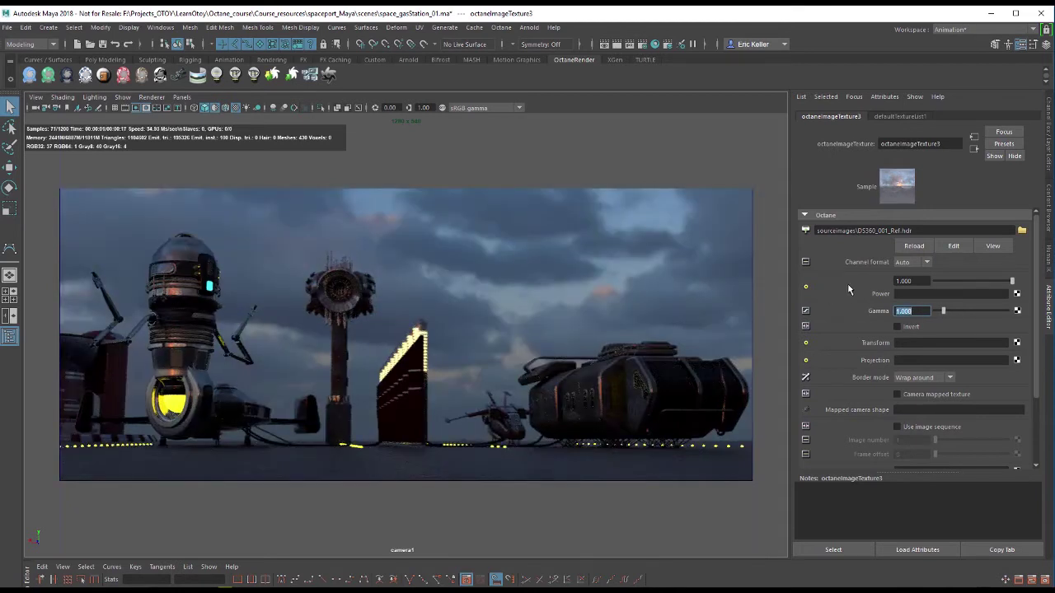
pyautogui.moveTo(923, 283); pyautogui.dragTo(831, 279)
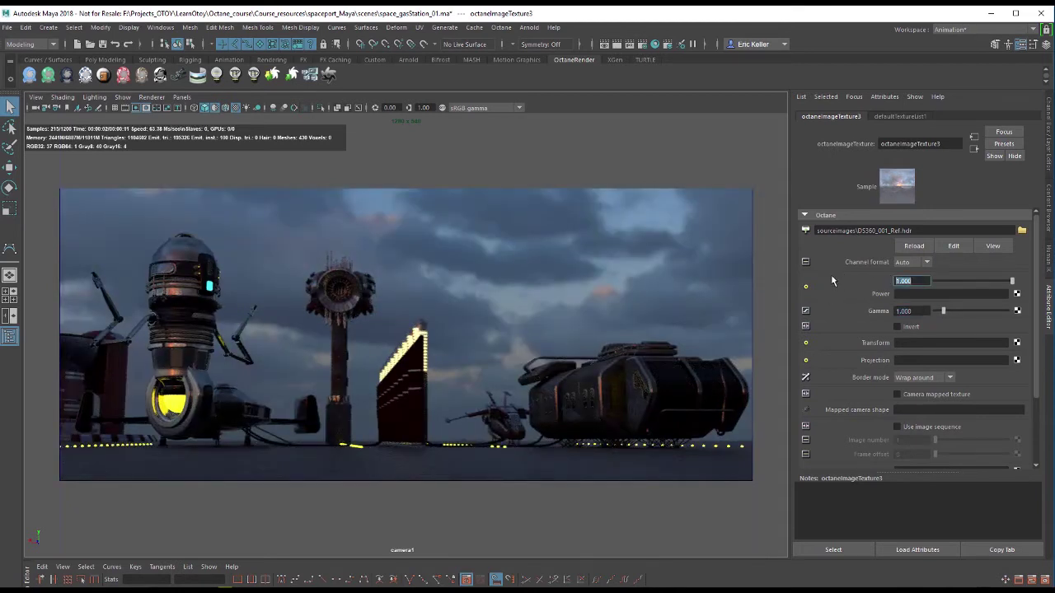
pyautogui.write('2')
pyautogui.press('Return')
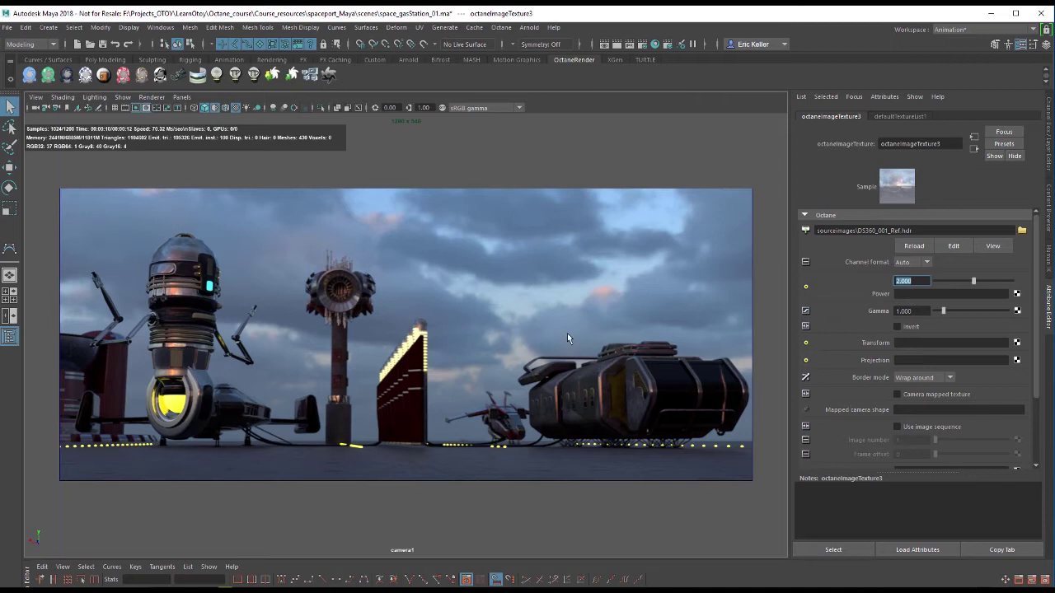
# Add an Octane Spherical Projection to the image texture and connect an Octane Rotation Transform to the projection's transform.
pyautogui.click(1017, 360)
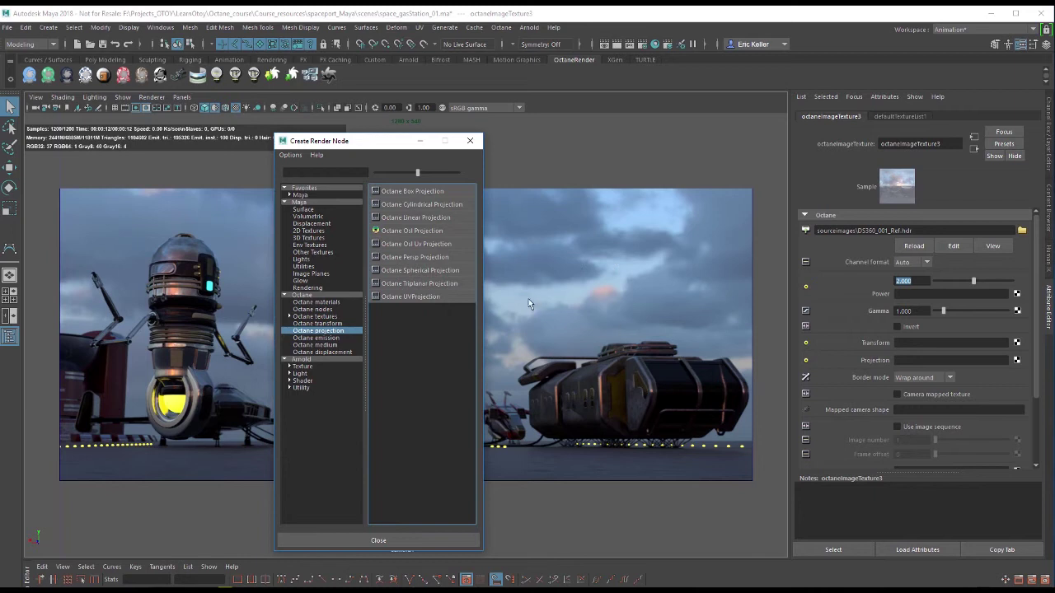
pyautogui.click(429, 274)
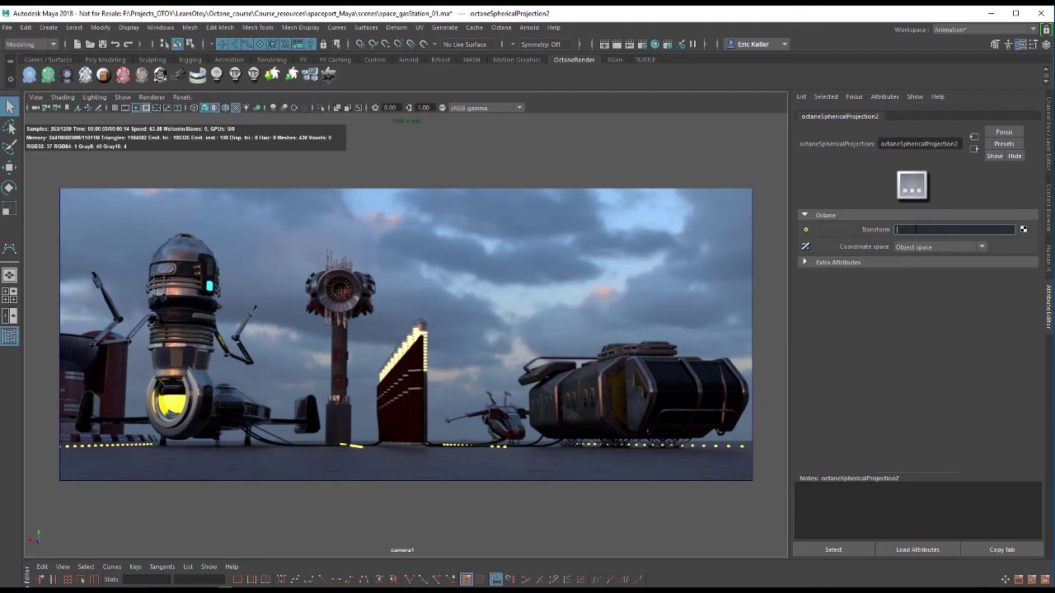
pyautogui.click(977, 230)
pyautogui.click(1023, 230)
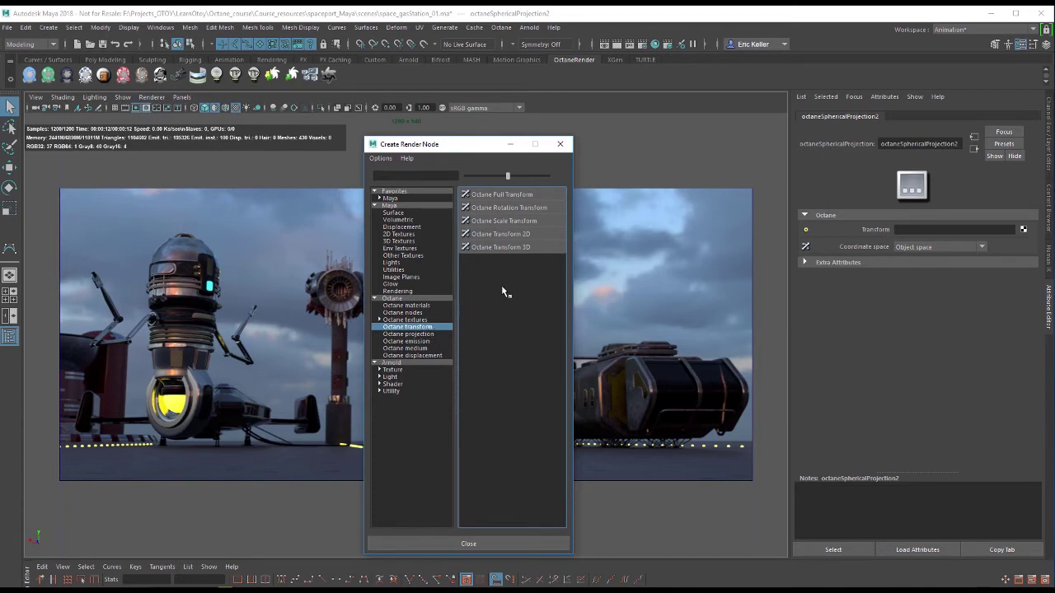
pyautogui.click(533, 208)
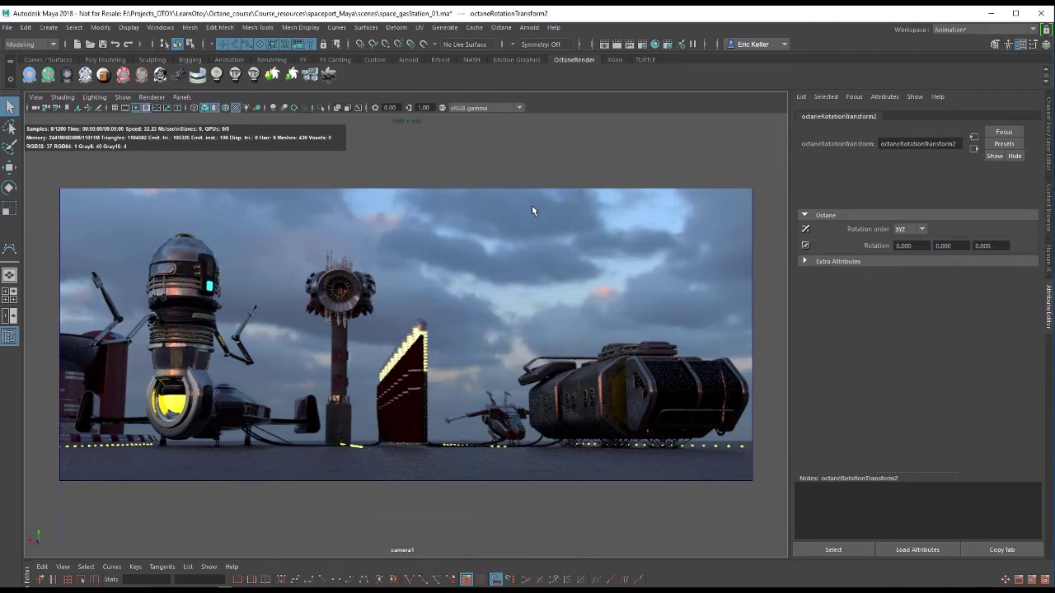
# Try Y rotations of 10 and -10 on the rotation transform, and set the Y rotation to 180.
pyautogui.click(956, 245)
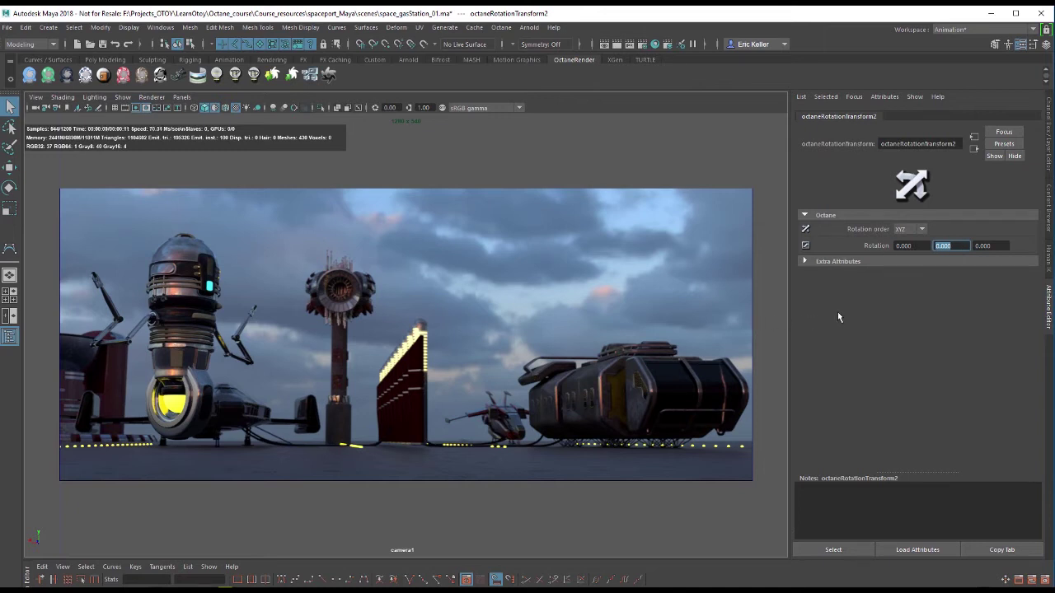
pyautogui.write('90')
pyautogui.press('Return')
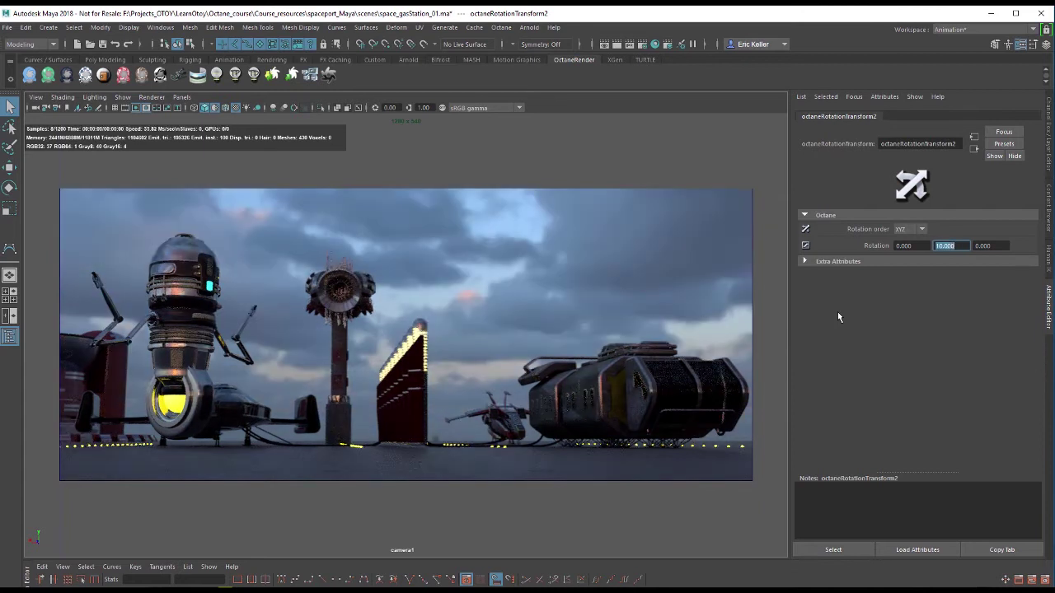
pyautogui.write('-10')
pyautogui.press('Return')
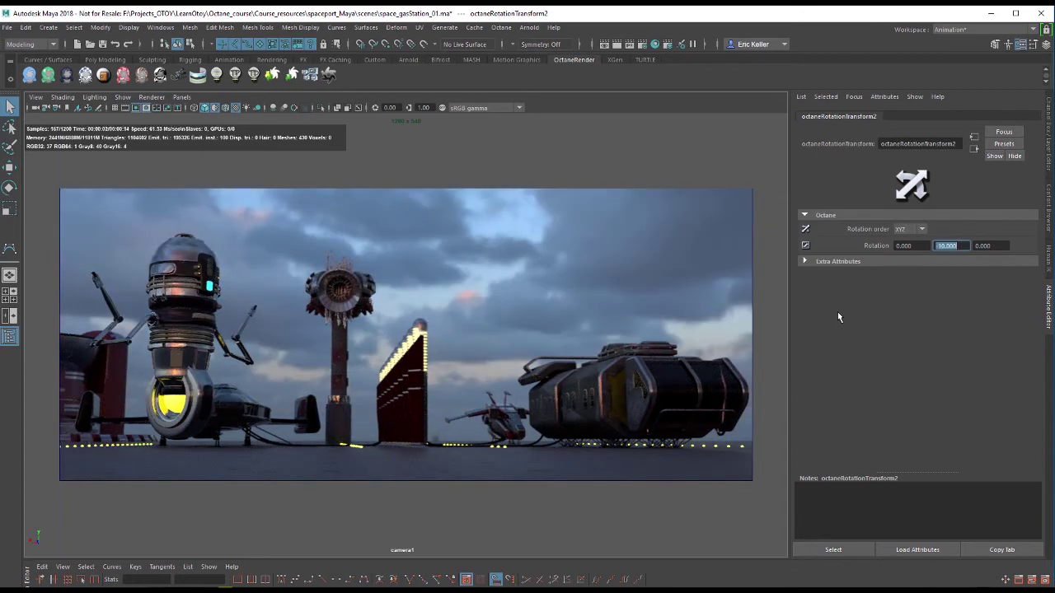
pyautogui.write('180')
pyautogui.press('Return')
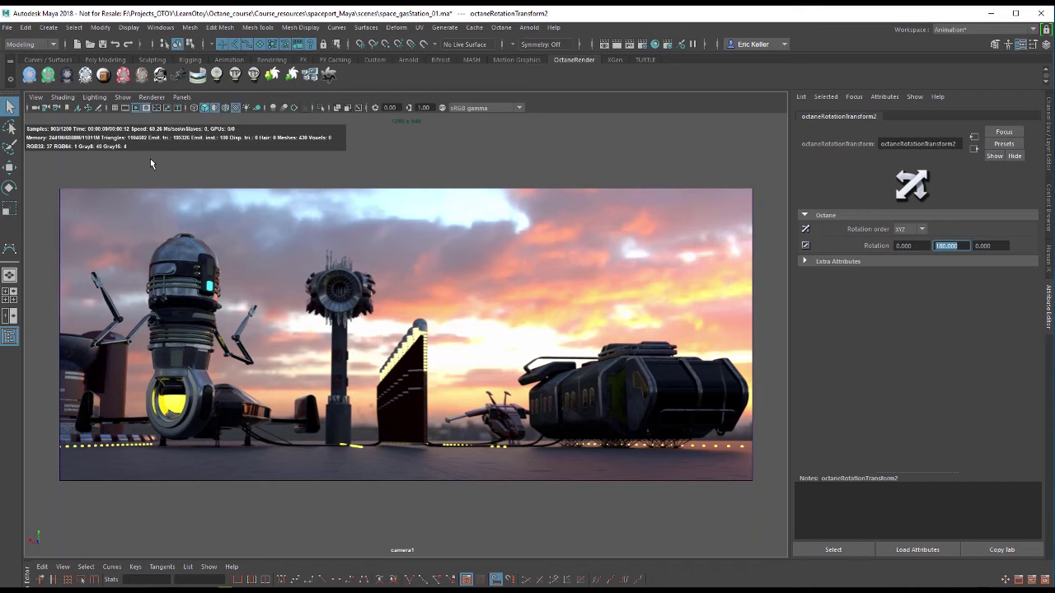
# Switch the viewport to the persp camera and orbit to a lower angle over the spaceport.
pyautogui.click(182, 97)
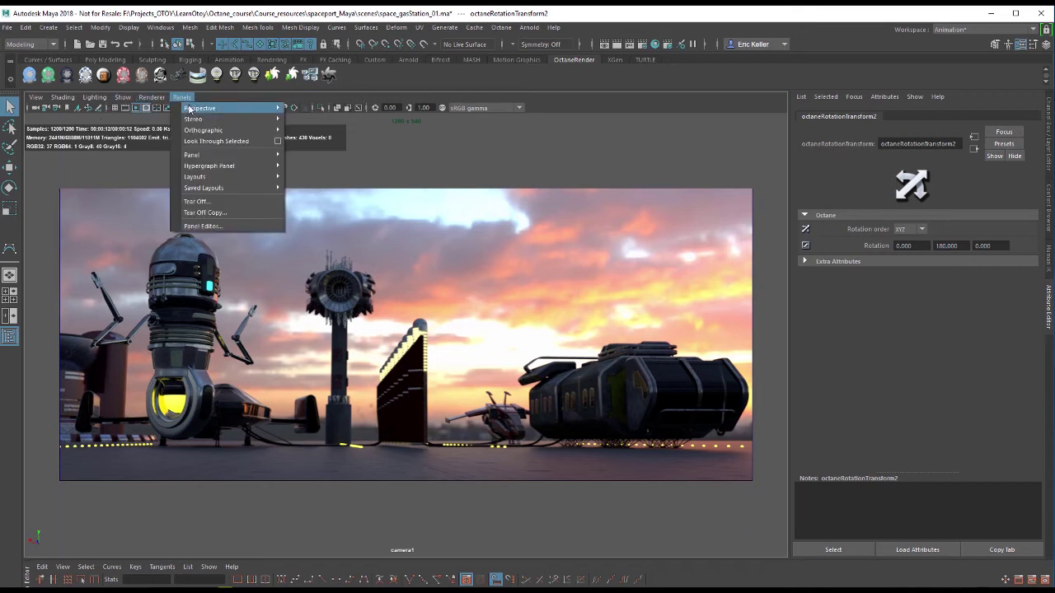
pyautogui.moveTo(272, 108)
pyautogui.click(307, 131)
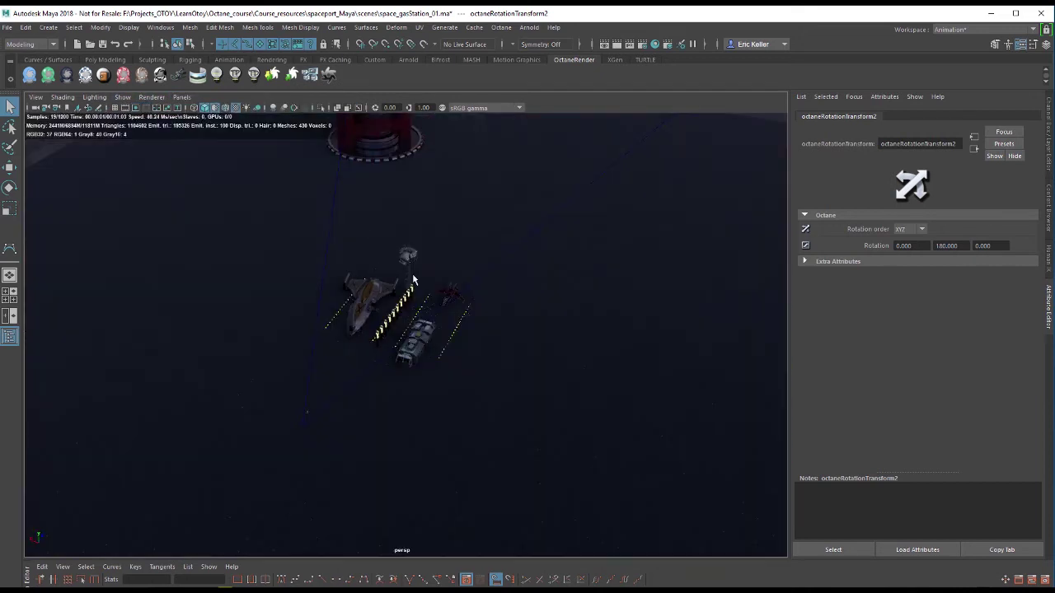
pyautogui.keyDown('alt'); pyautogui.moveTo(365, 322); pyautogui.dragTo(346, 294); pyautogui.keyUp('alt')
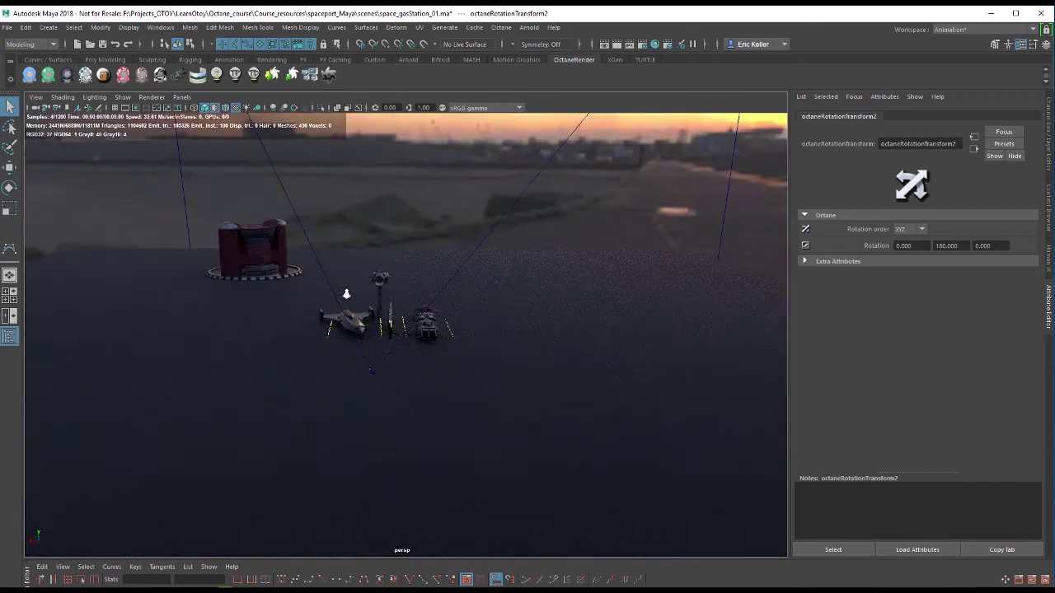
# Create a locator and move it to the open ground in front of the parked ships.
pyautogui.keyDown('alt'); pyautogui.moveTo(346, 294); pyautogui.dragTo(635, 396, button='right'); pyautogui.keyUp('alt')
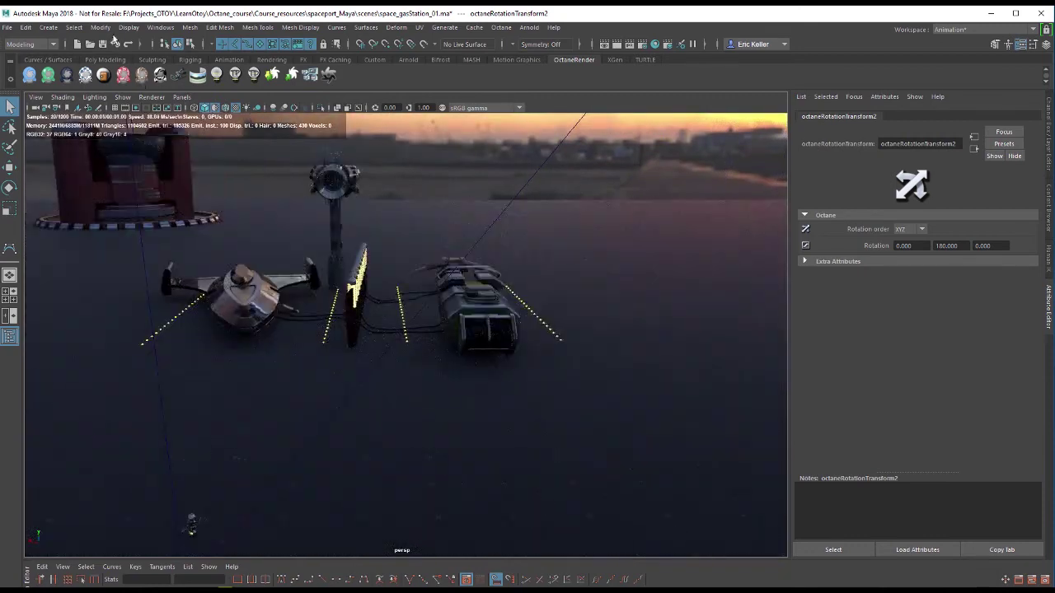
pyautogui.click(49, 27)
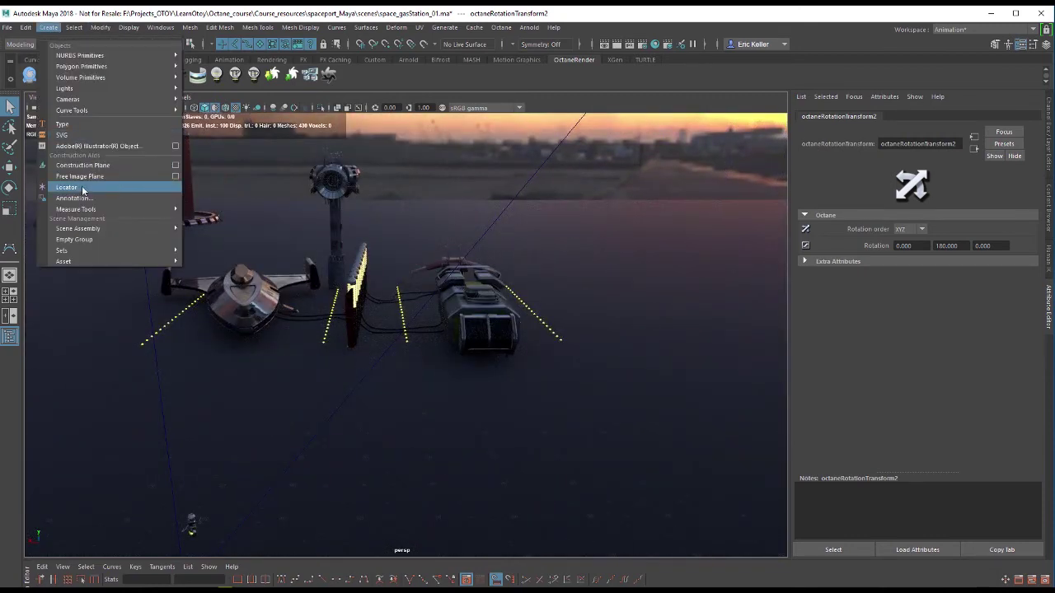
pyautogui.click(83, 189)
pyautogui.click(10, 167)
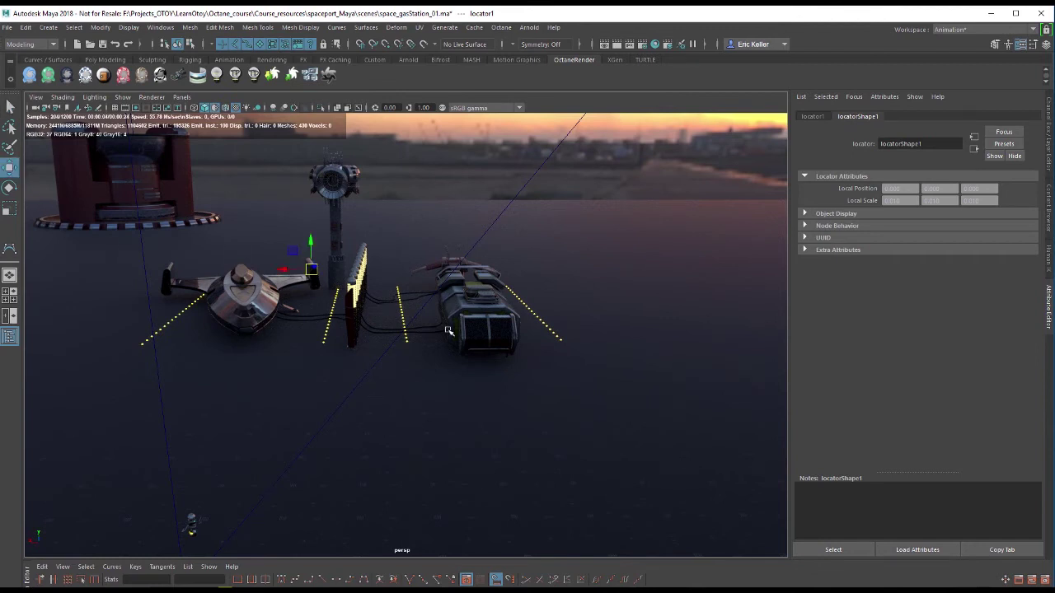
pyautogui.keyDown('alt'); pyautogui.moveTo(337, 293); pyautogui.dragTo(396, 468); pyautogui.keyUp('alt')
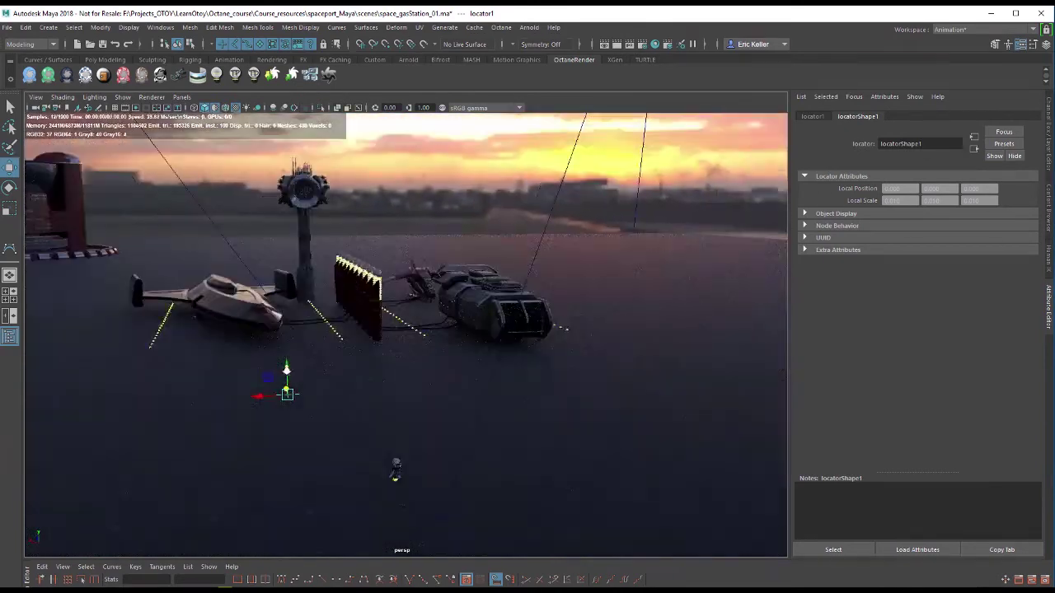
# Adjust the locator's height near the ground beside the ships and frame it close up in the viewport.
pyautogui.keyDown('alt'); pyautogui.moveTo(287, 371); pyautogui.dragTo(415, 387, button='right'); pyautogui.keyUp('alt')
pyautogui.keyDown('alt'); pyautogui.moveTo(415, 386); pyautogui.dragTo(420, 310, button='middle'); pyautogui.keyUp('alt')
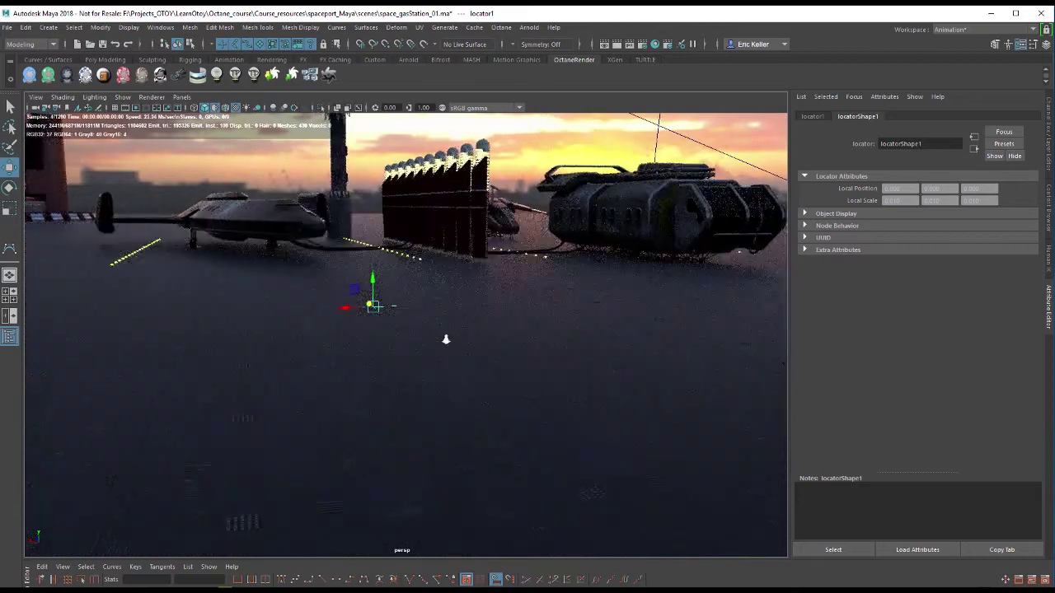
pyautogui.keyDown('alt'); pyautogui.moveTo(446, 340); pyautogui.dragTo(443, 327, button='right'); pyautogui.keyUp('alt')
pyautogui.moveTo(296, 211); pyautogui.dragTo(292, 133)
pyautogui.keyDown('alt'); pyautogui.moveTo(358, 258); pyautogui.dragTo(351, 347, button='middle'); pyautogui.keyUp('alt')
pyautogui.keyDown('alt'); pyautogui.moveTo(351, 346); pyautogui.dragTo(379, 355); pyautogui.keyUp('alt')
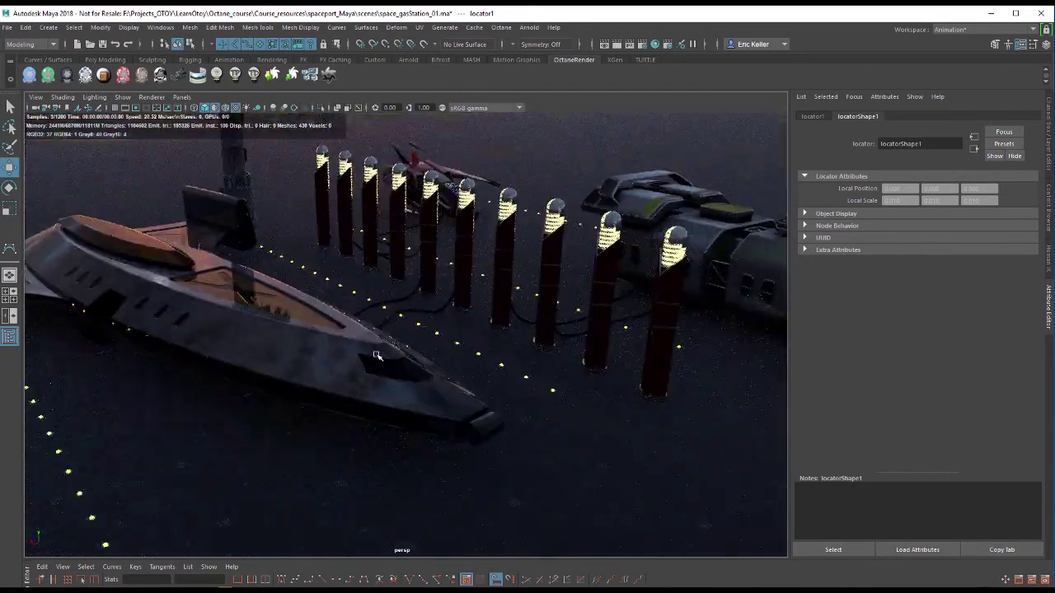
pyautogui.press('f')
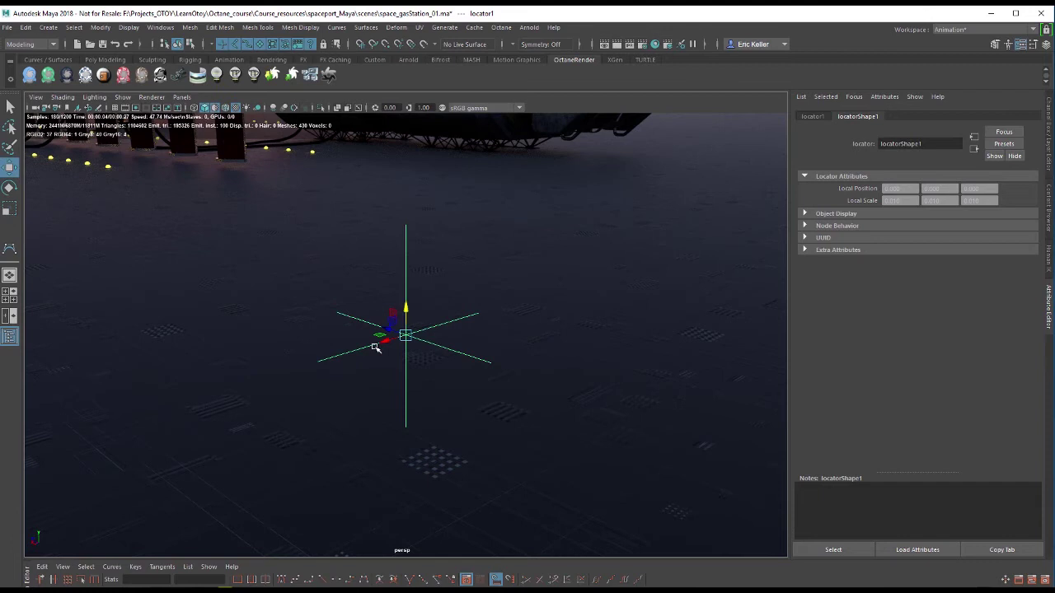
# Open the Node Editor with the locator's nodes, expand locator1's attributes and move locatorShape1 out of the way.
pyautogui.click(170, 30)
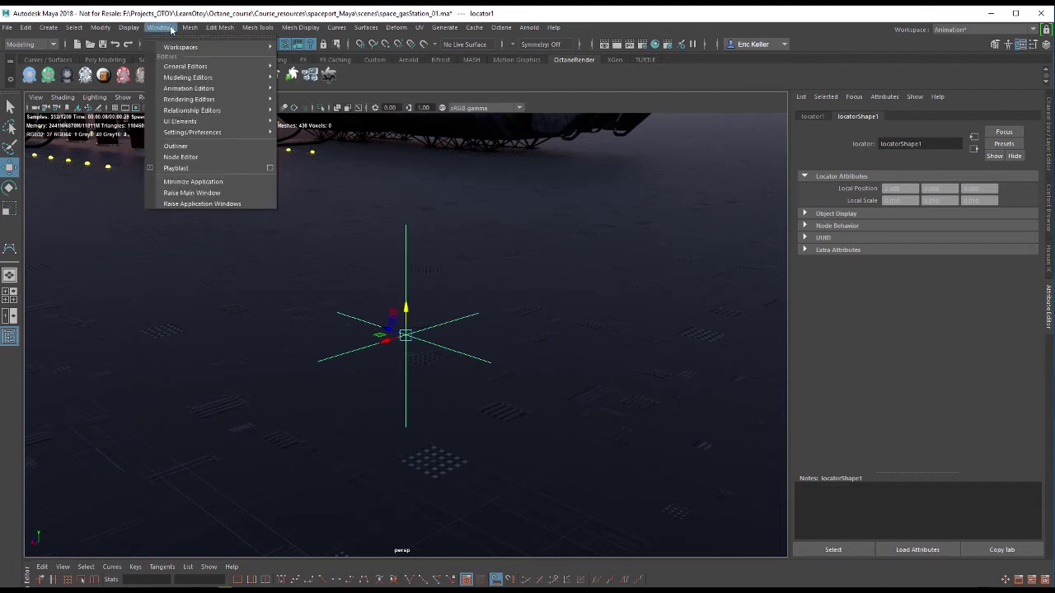
pyautogui.moveTo(182, 73)
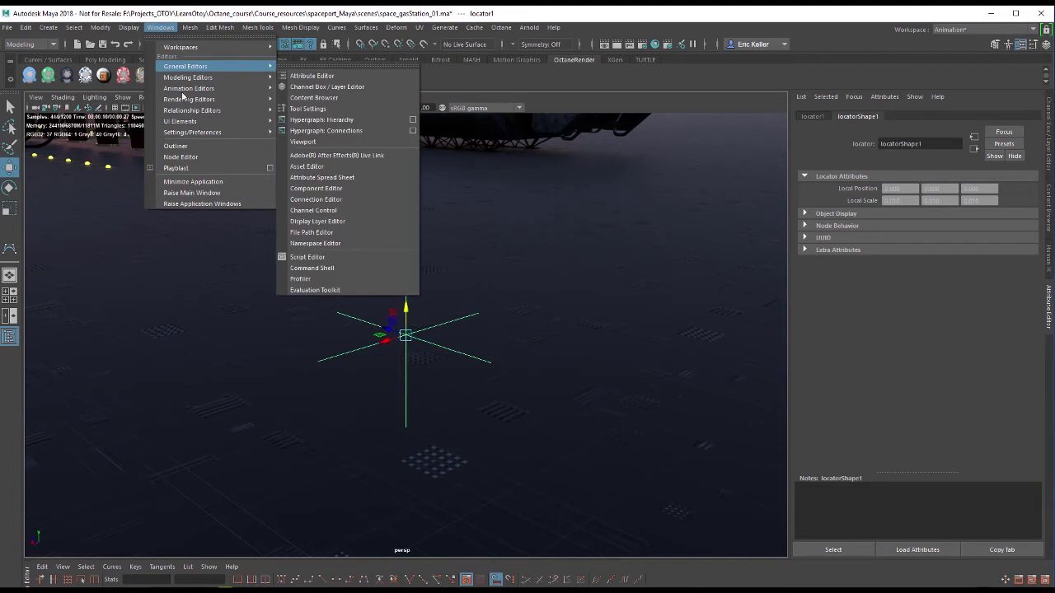
pyautogui.click(191, 157)
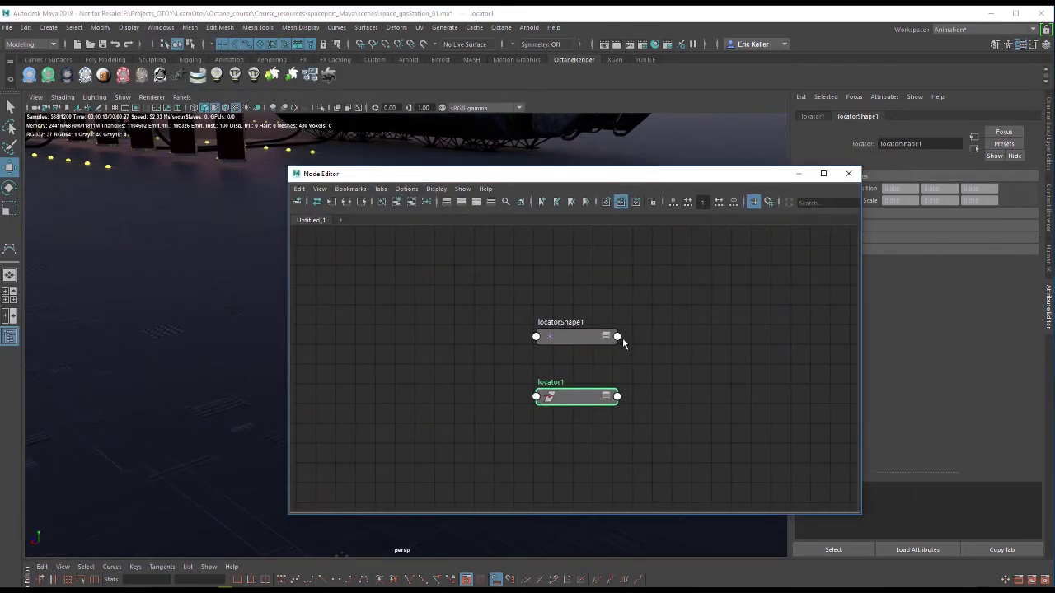
pyautogui.moveTo(578, 396); pyautogui.dragTo(426, 275)
pyautogui.click(494, 372)
pyautogui.moveTo(571, 337); pyautogui.dragTo(344, 241)
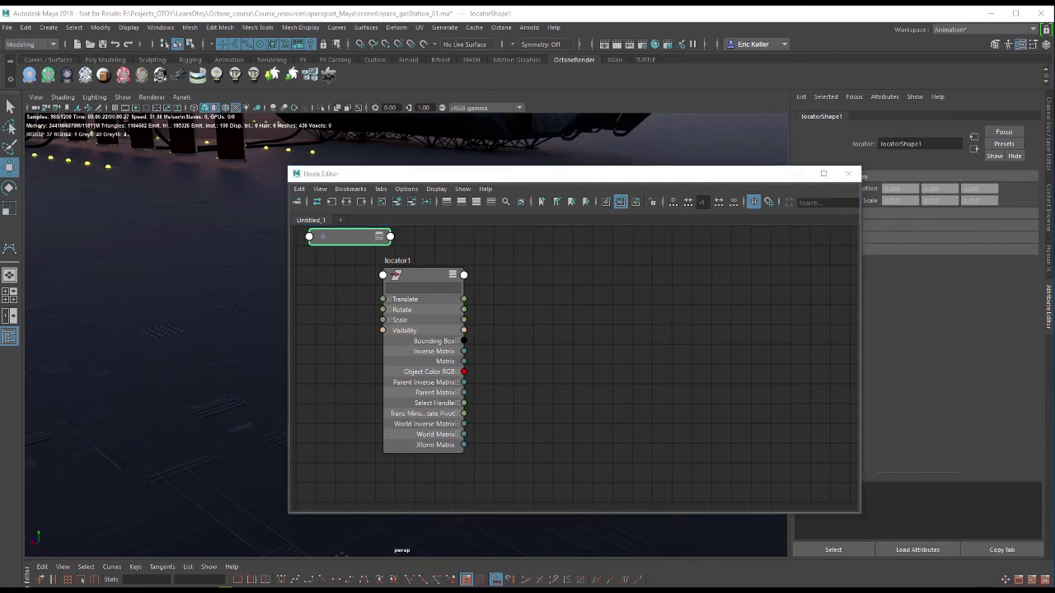
# Trace the render environment through its image texture and spherical projection to octaneRotationTransform2 and select that node.
pyautogui.moveTo(0, 206); pyautogui.dragTo(365, 103)
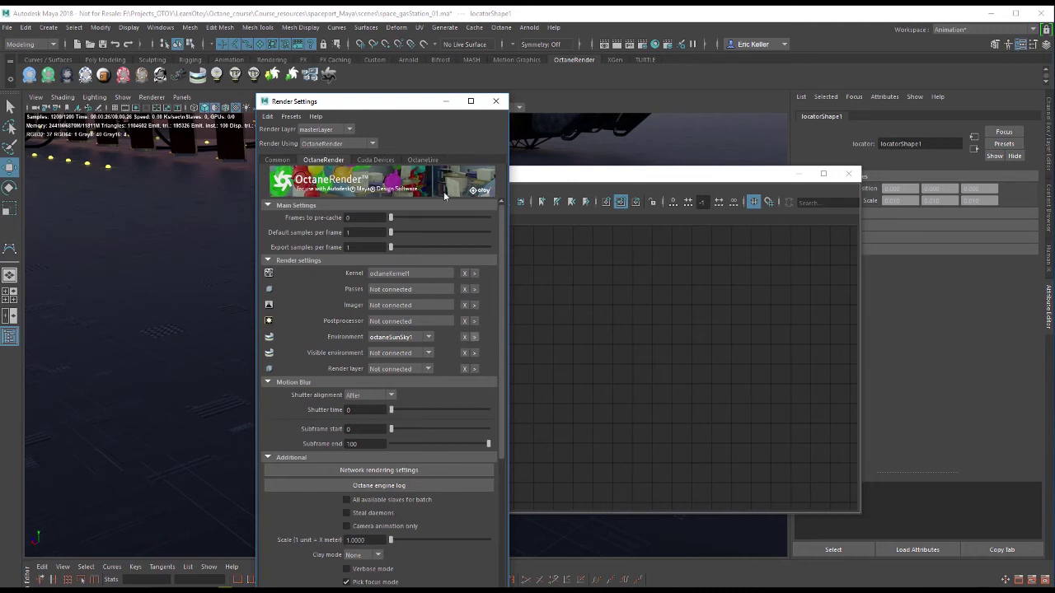
pyautogui.click(475, 337)
pyautogui.click(446, 101)
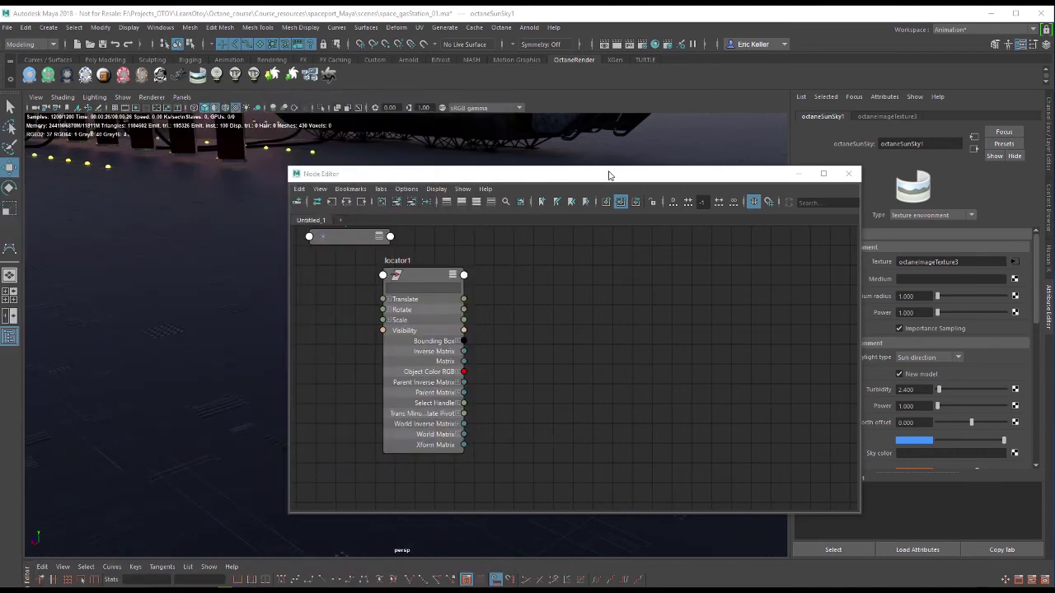
pyautogui.moveTo(608, 172); pyautogui.dragTo(344, 155)
pyautogui.click(1015, 262)
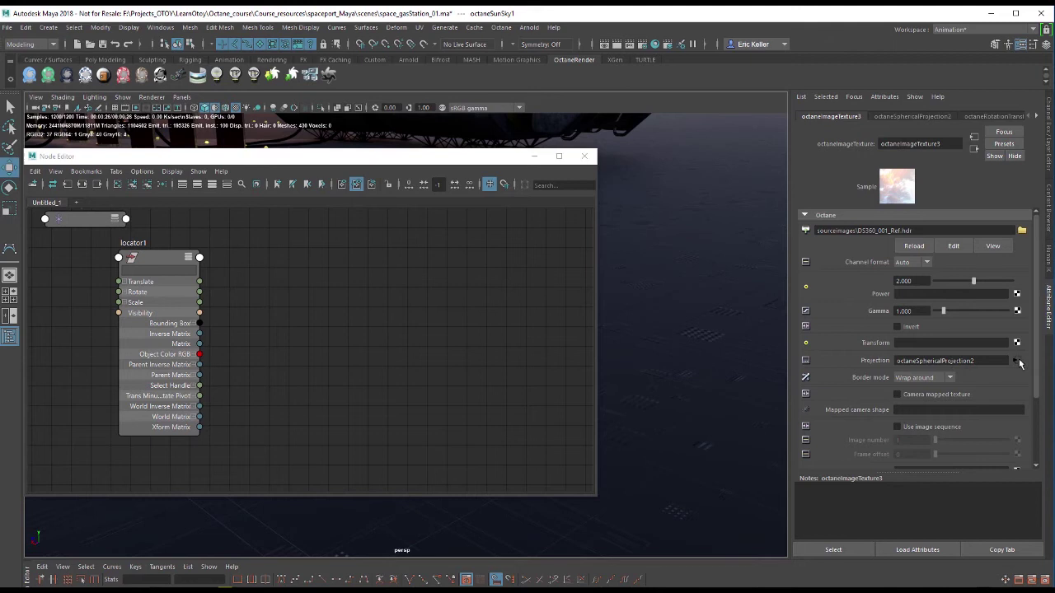
pyautogui.click(1017, 361)
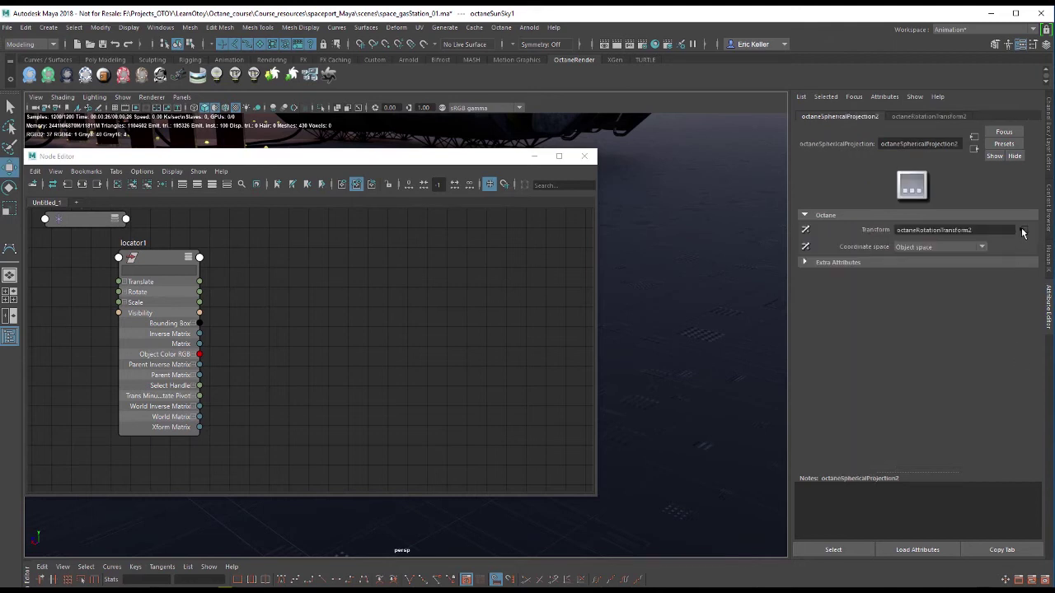
pyautogui.click(1022, 231)
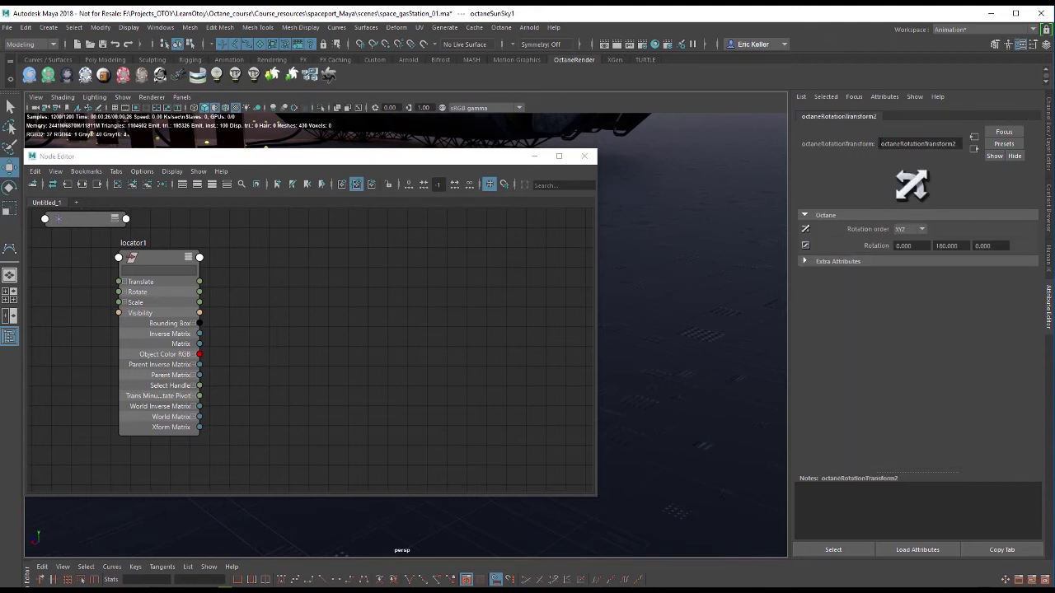
pyautogui.click(844, 550)
# Add octaneRotationTransform2 to the Node Editor graph, place it beside locator1 and expand its Rotation X, Y and Z attributes.
pyautogui.moveTo(313, 159); pyautogui.dragTo(437, 154)
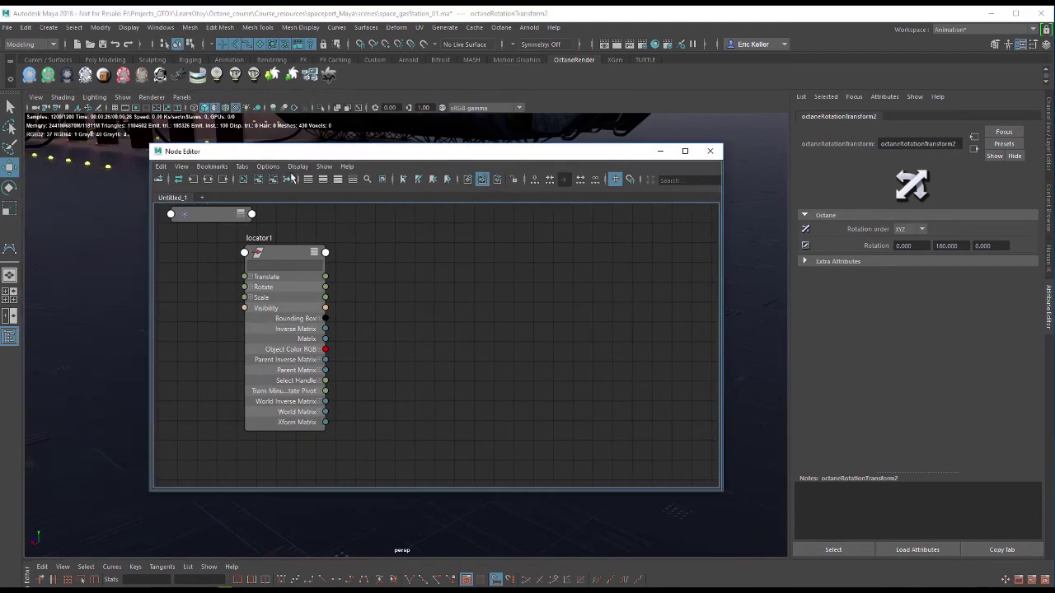
pyautogui.click(258, 183)
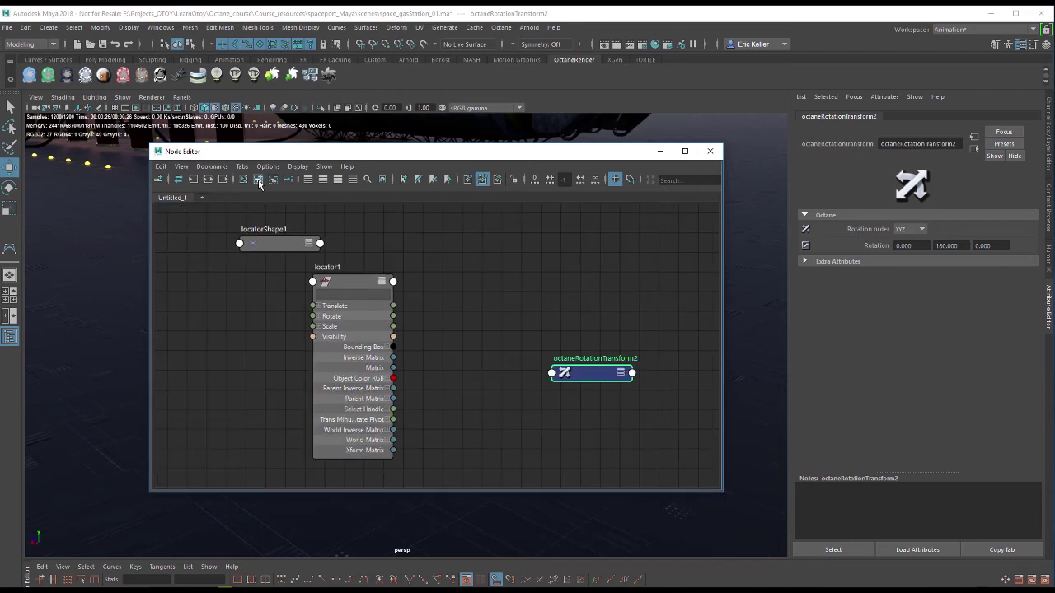
pyautogui.click(620, 373)
pyautogui.moveTo(620, 377); pyautogui.dragTo(580, 305)
pyautogui.click(538, 346)
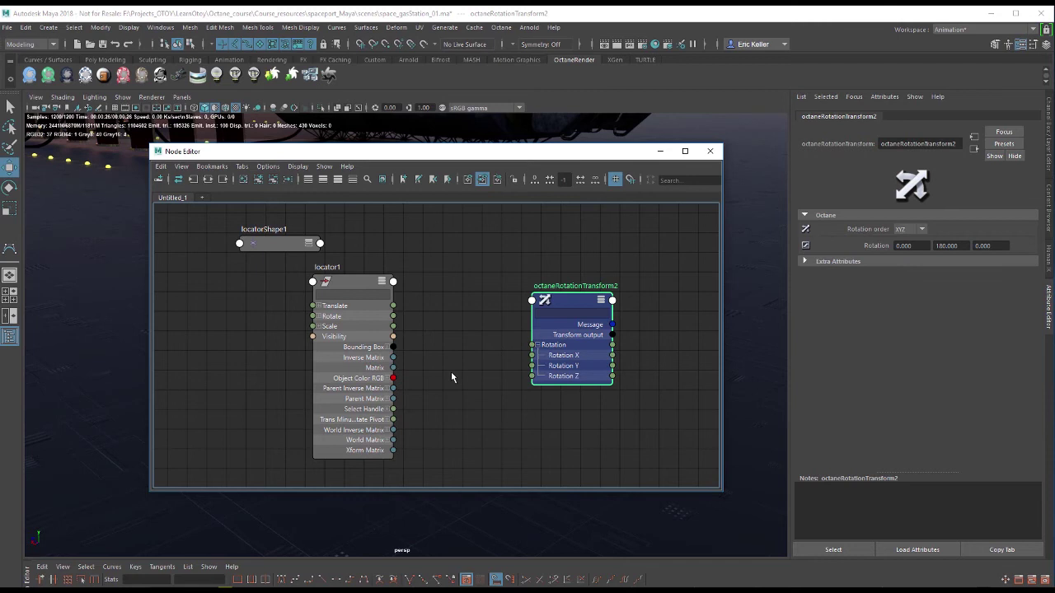
# Connect locator1's Rotate Y output to octaneRotationTransform2's Rotation Y input and move the Node Editor off the viewport.
pyautogui.click(318, 318)
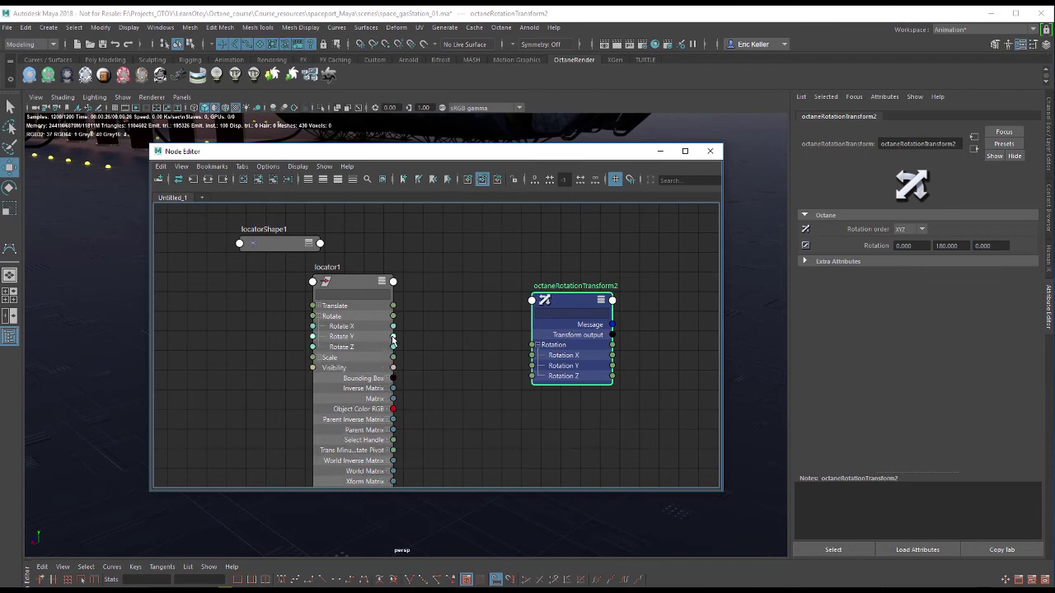
pyautogui.moveTo(394, 339); pyautogui.dragTo(438, 341)
pyautogui.moveTo(502, 368); pyautogui.dragTo(534, 369)
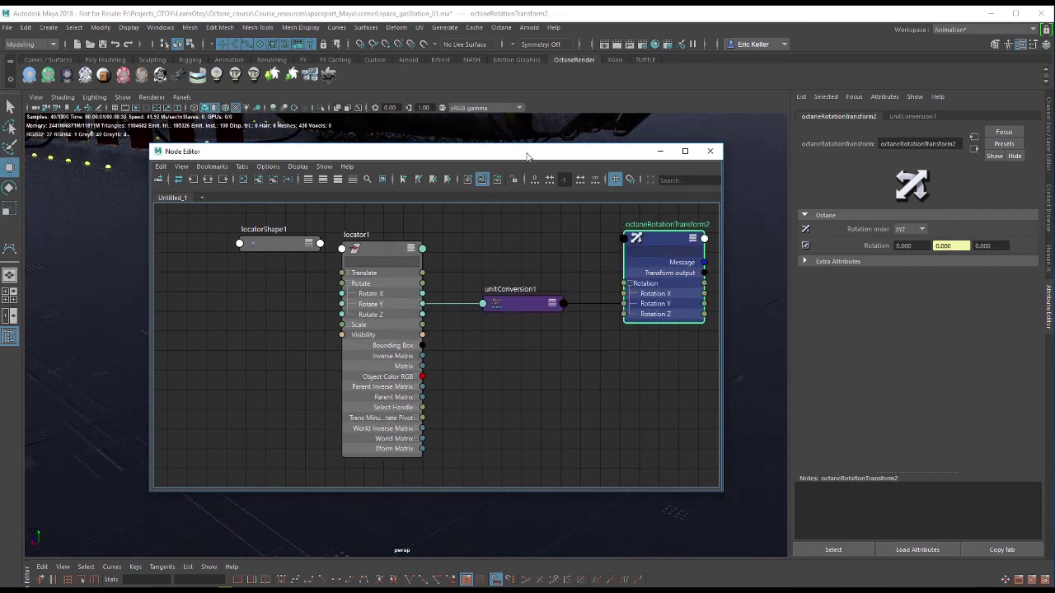
pyautogui.moveTo(528, 157); pyautogui.dragTo(0, 202)
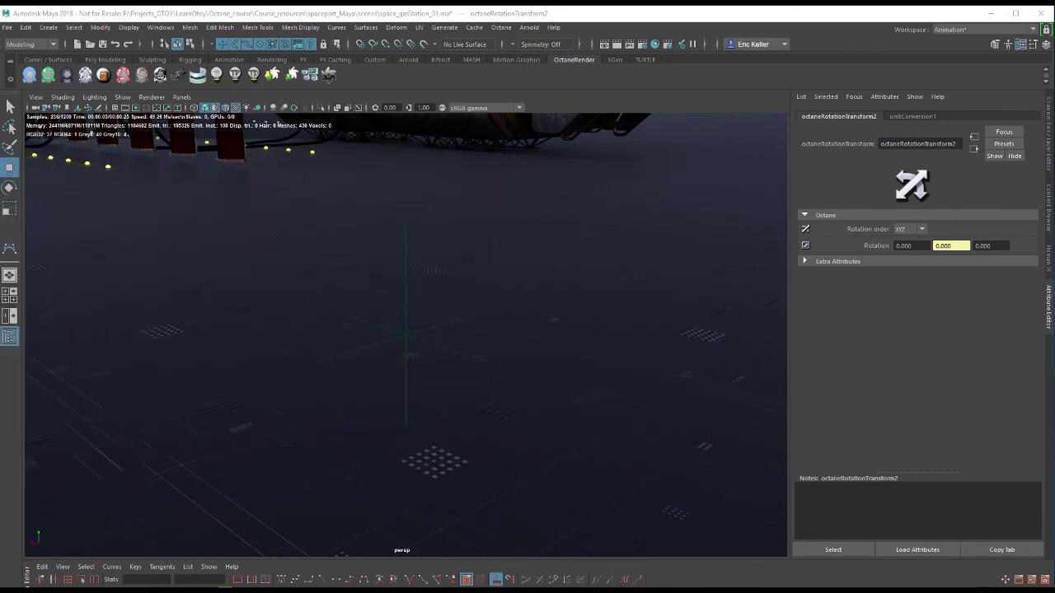
# Select the locator in front of the pylons and rotate it about Y to turn the sky.
pyautogui.keyDown('alt'); pyautogui.moveTo(569, 341); pyautogui.dragTo(372, 299); pyautogui.keyUp('alt')
pyautogui.click(398, 310)
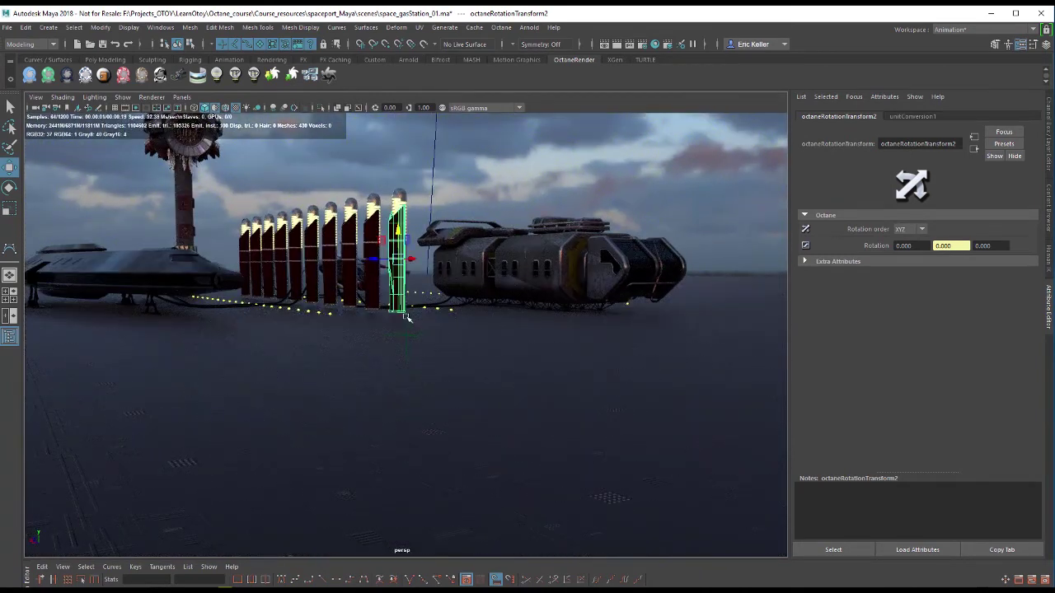
pyautogui.click(406, 329)
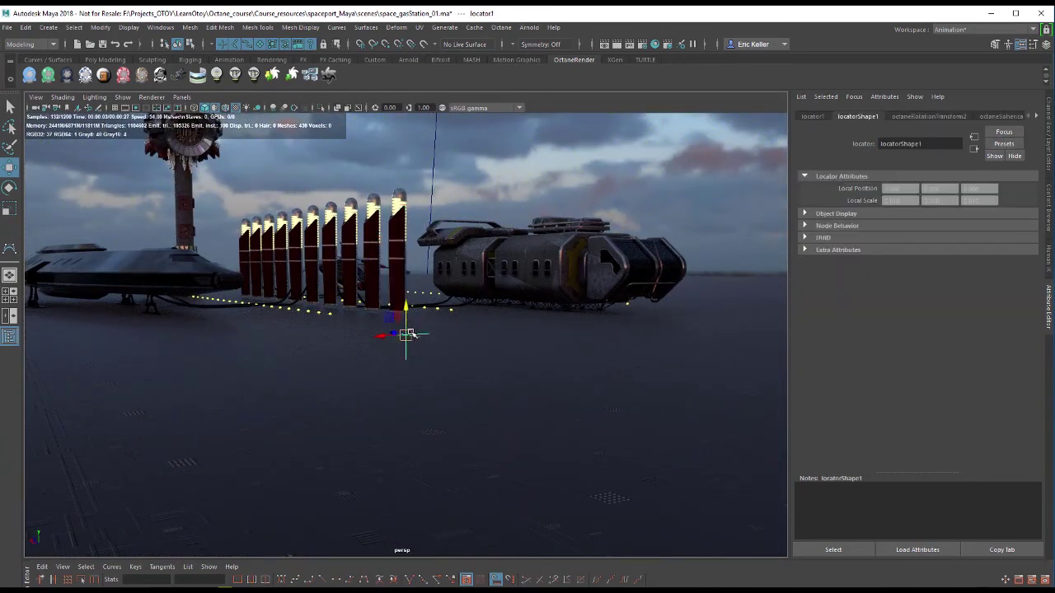
pyautogui.press('e')
pyautogui.moveTo(411, 338)
pyautogui.mouseDown()
pyautogui.moveTo(396, 338)
pyautogui.moveTo(434, 335)
pyautogui.moveTo(403, 336)
pyautogui.mouseUp()
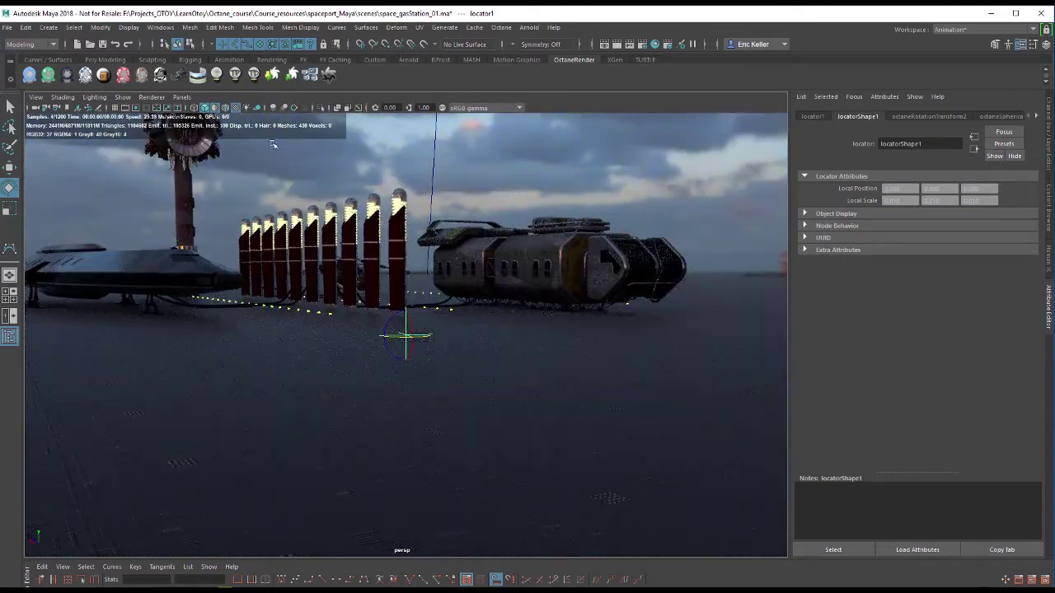
# Switch the viewport to look through camera1.
pyautogui.click(183, 98)
pyautogui.moveTo(200, 110)
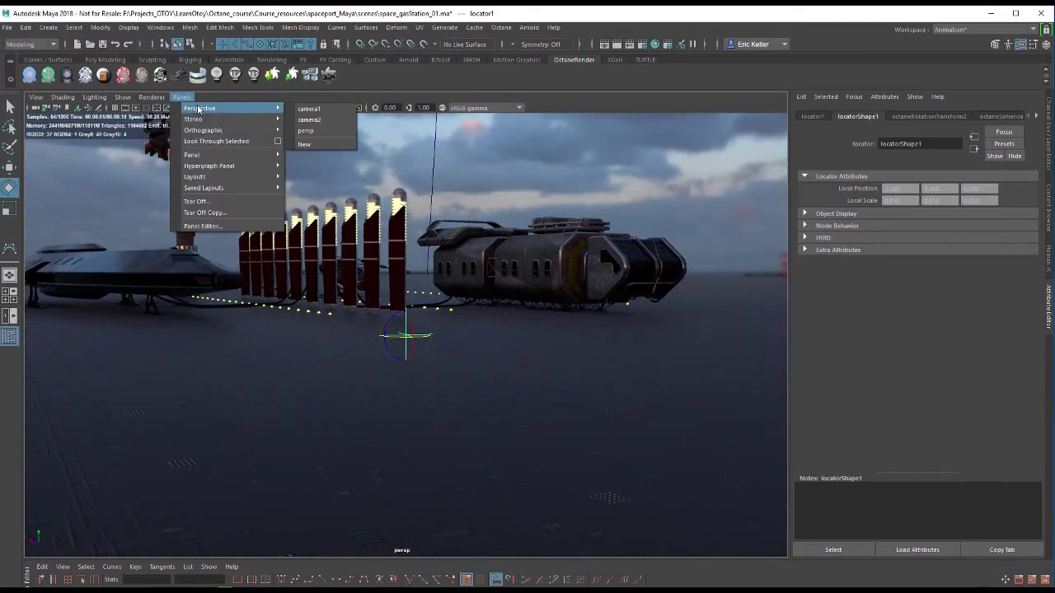
pyautogui.click(328, 108)
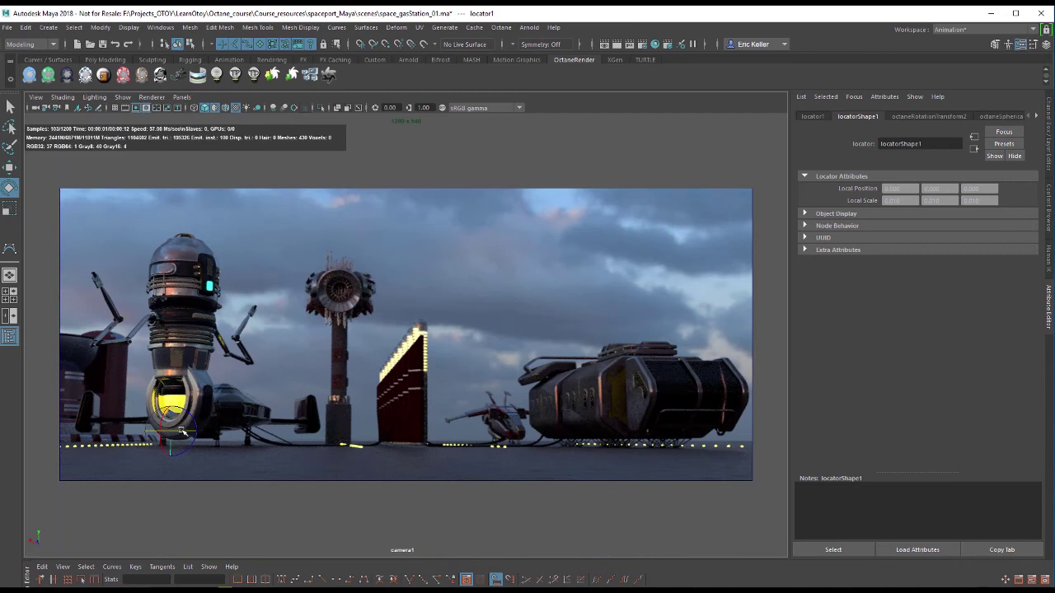
# Move the locator along X to the tower's base and rotate it to bring the sunset sky behind the ships.
pyautogui.press('w')
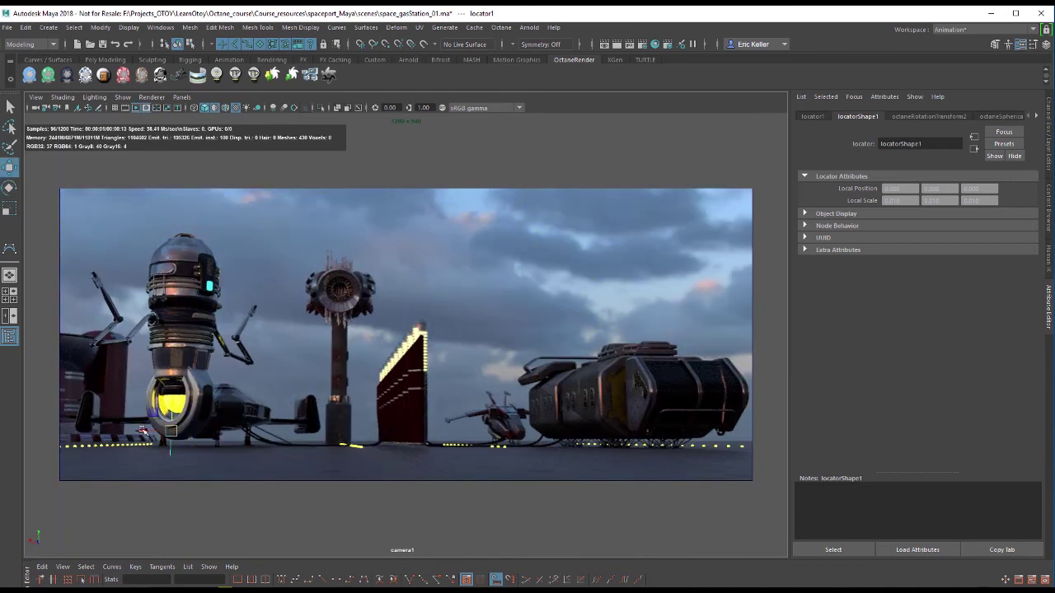
pyautogui.moveTo(142, 430); pyautogui.dragTo(305, 430)
pyautogui.press('e')
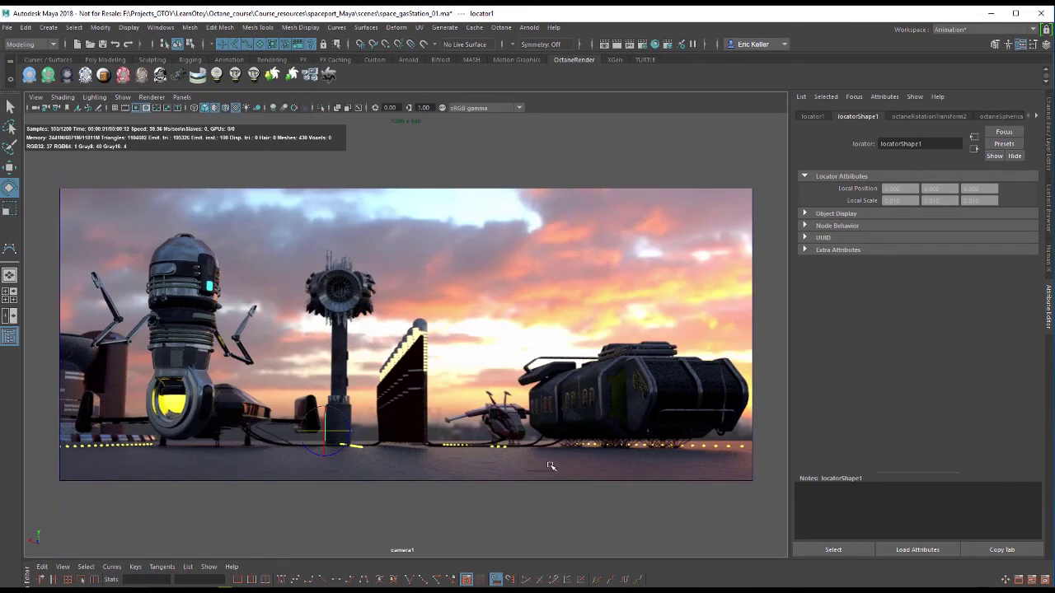